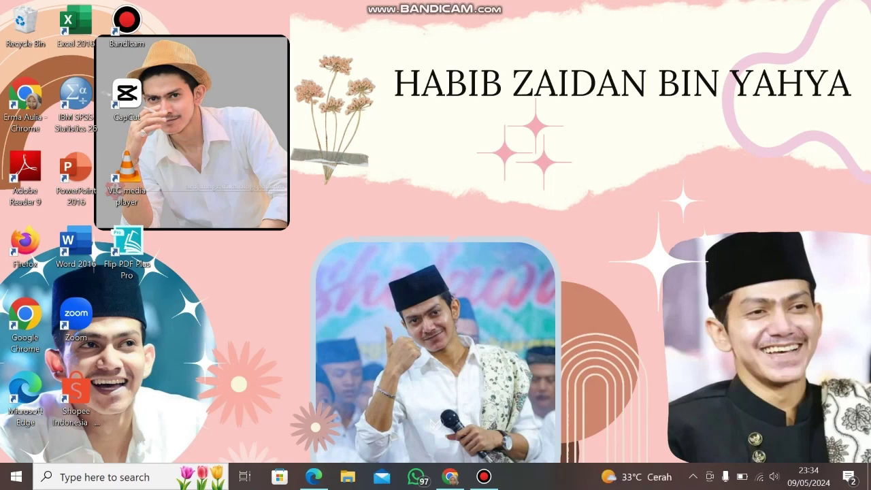
Step: Switch to the Chrome window showing MolView and dismiss the welcome popup
left_click(450, 477)
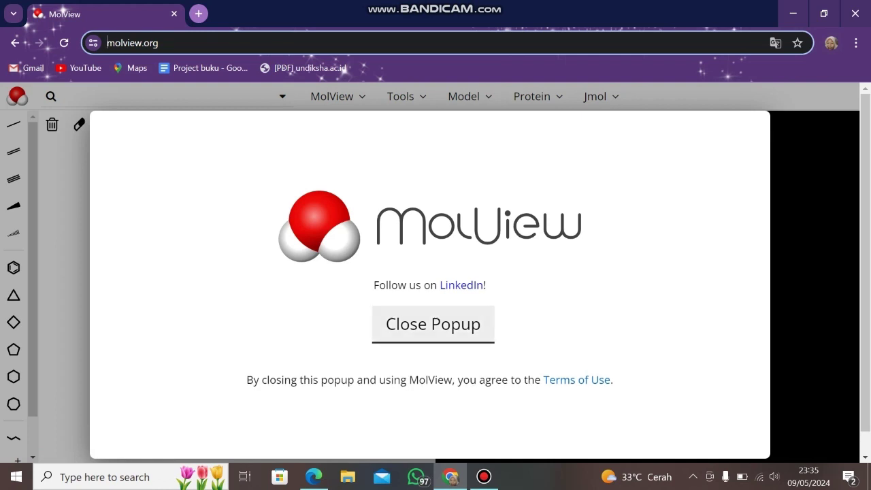
left_click(434, 324)
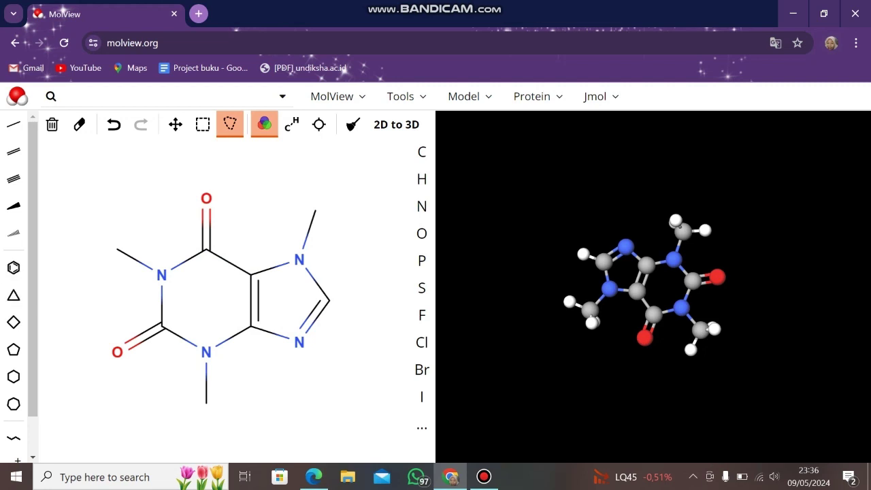
Step: Examine the sketching tools, the full periodic table, and the available layout, export, chemical data and model representation options
scroll(71, 233, "down", 2)
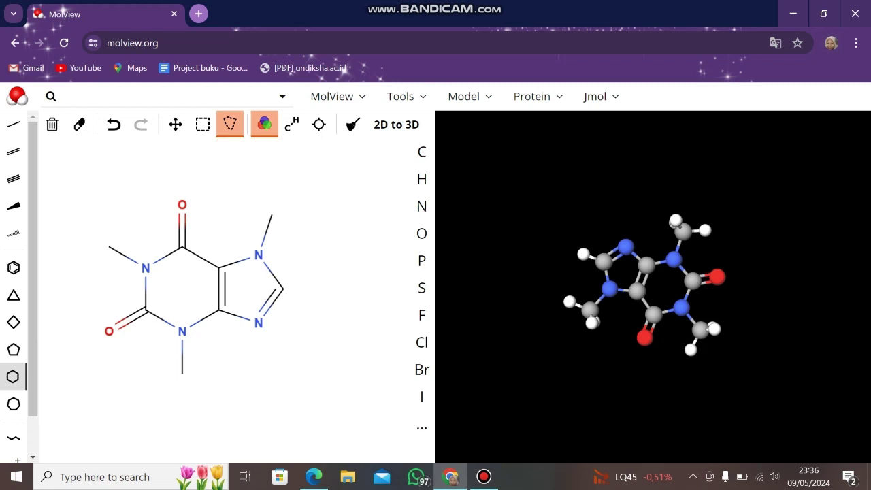
scroll(13, 374, "down", 1)
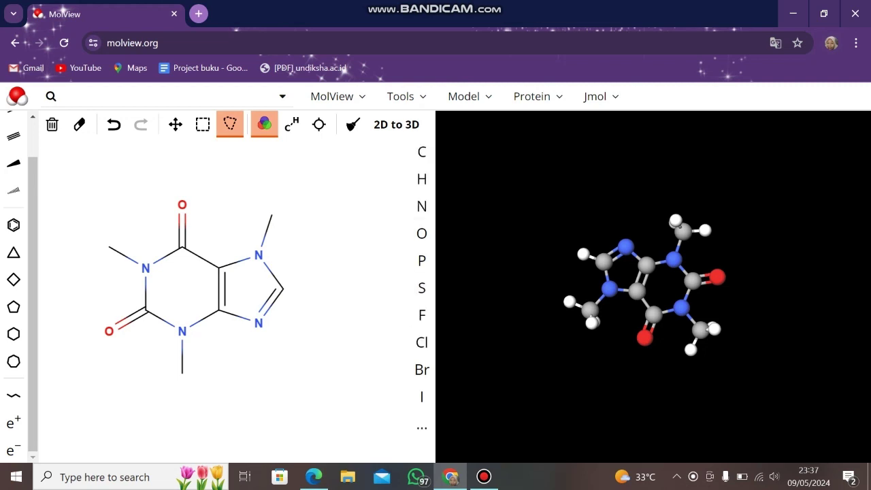
left_click(422, 427)
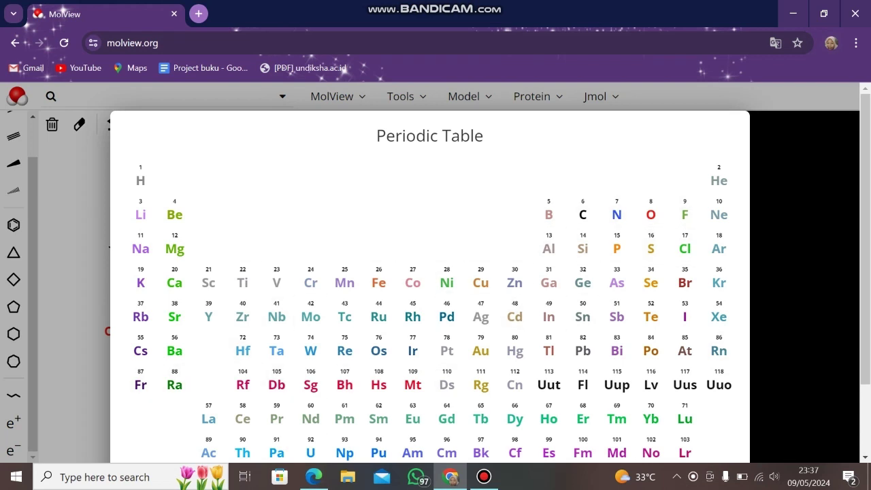
left_click(803, 292)
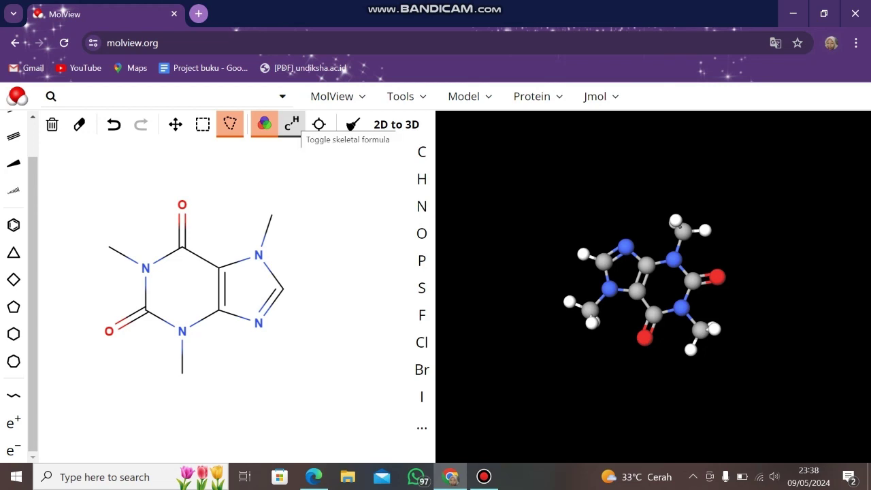
left_click(291, 124)
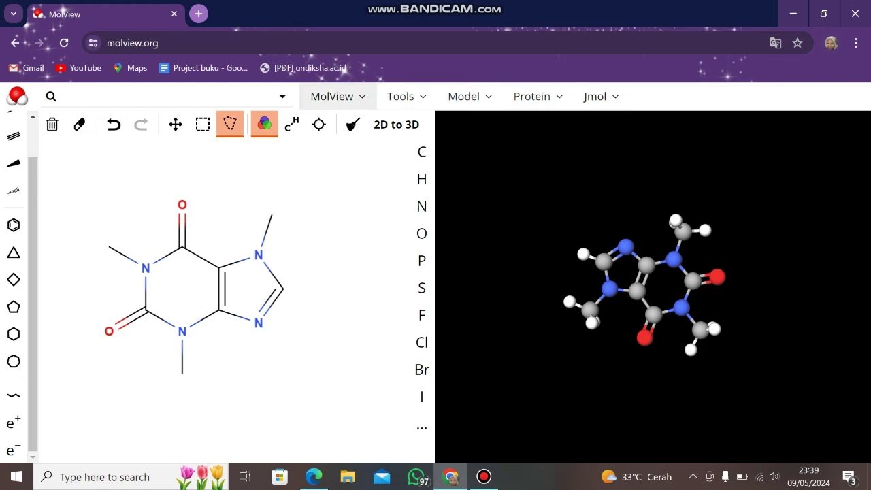
left_click(333, 96)
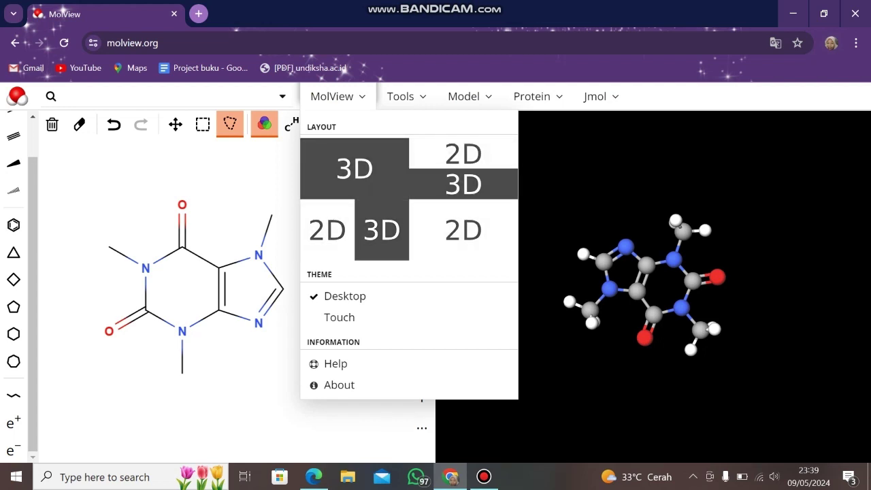
left_click(407, 97)
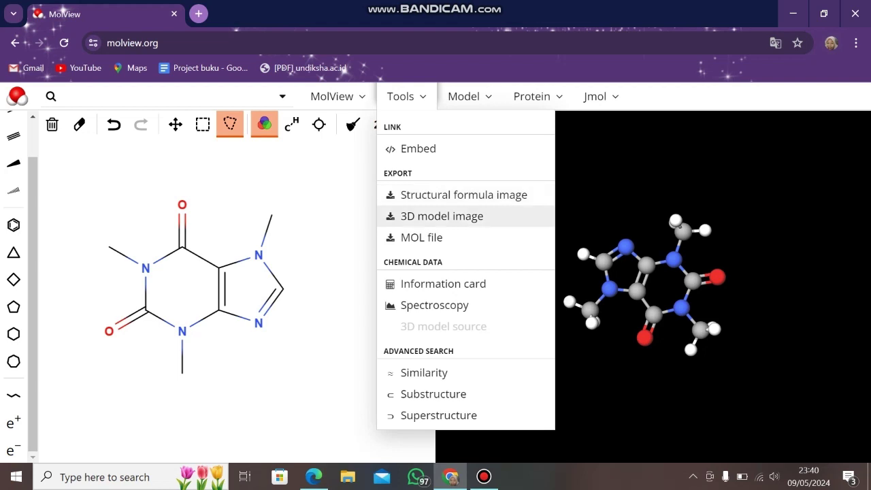
left_click(464, 96)
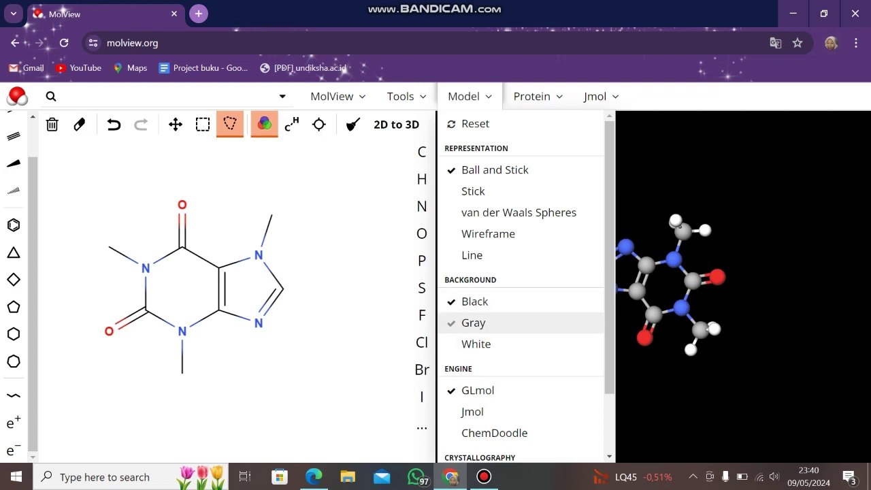
left_click(470, 97)
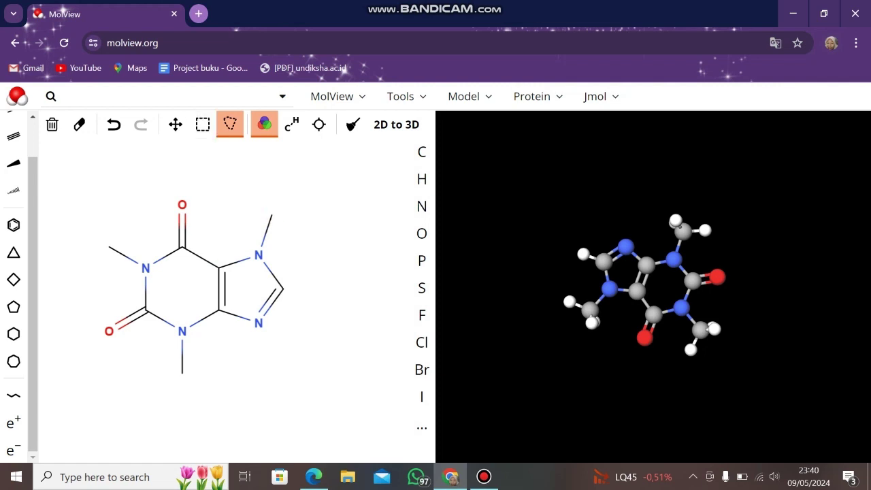
Step: Clear the existing molecule from the 2D sketch canvas
left_click(53, 124)
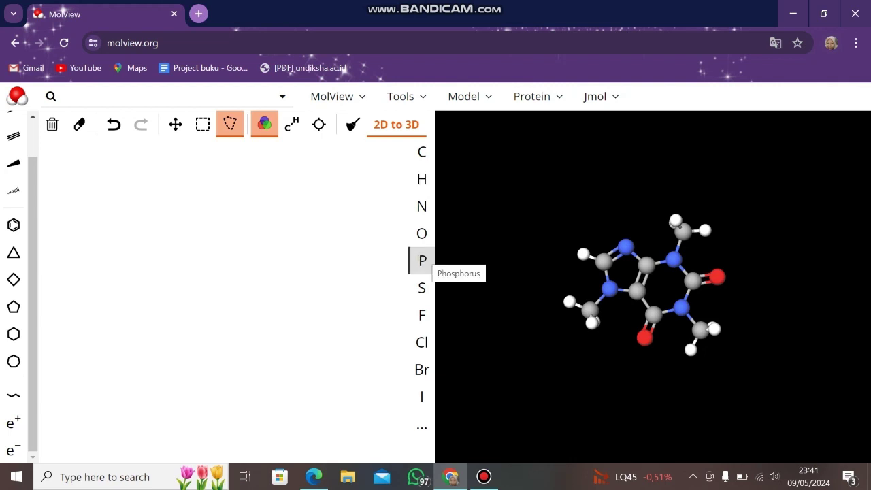
left_click(422, 260)
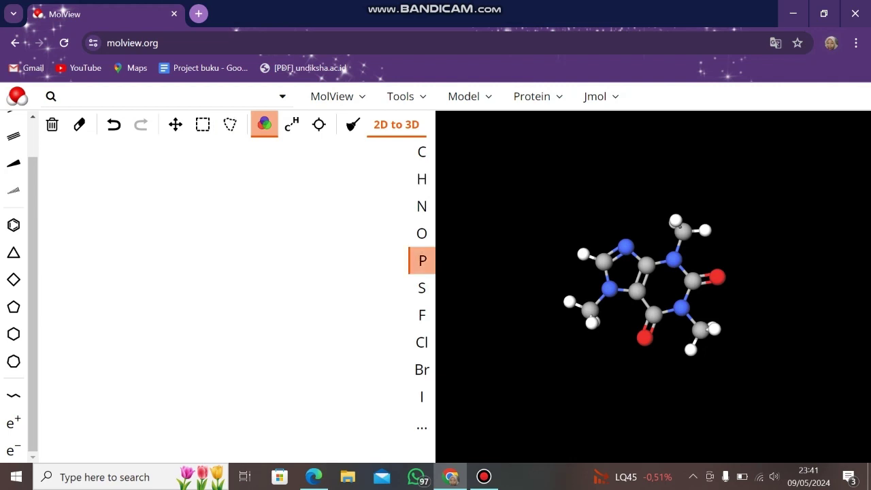
left_click(220, 261)
left_click(422, 233)
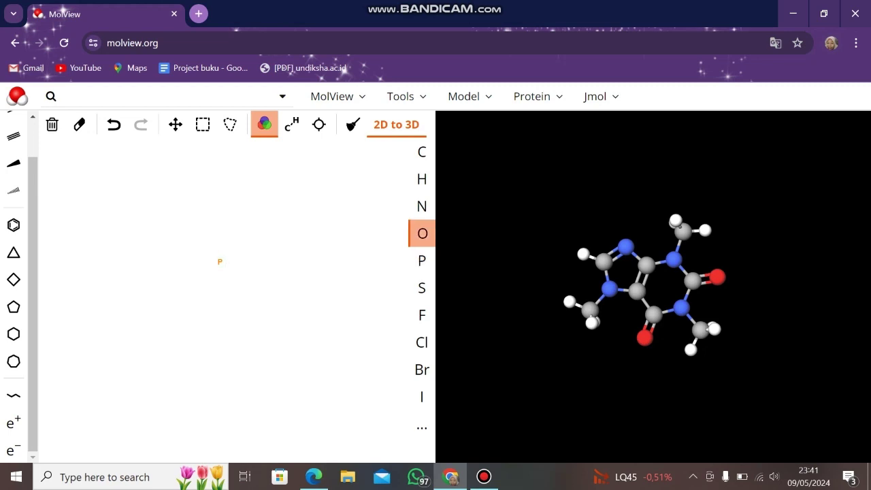
left_click(220, 261)
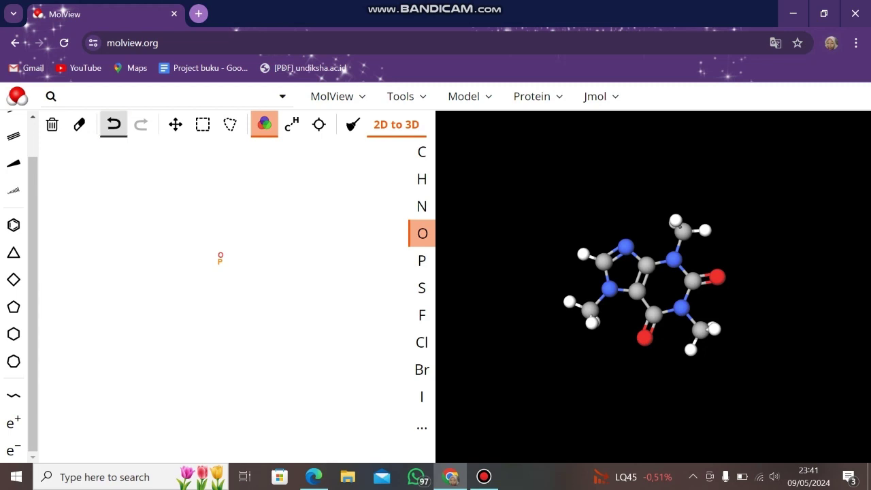
left_click(114, 124)
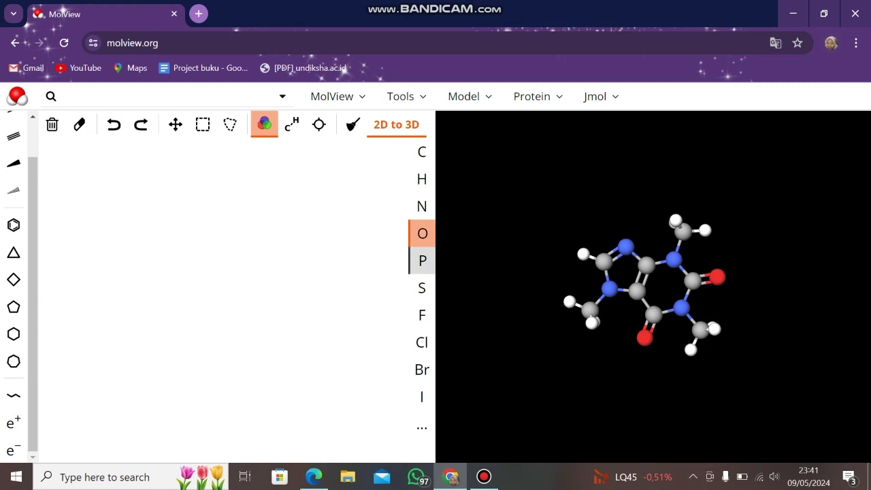
Step: Place a phosphorus atom on the canvas and attach four bonds to it, making the upper one a double bond
left_click(422, 261)
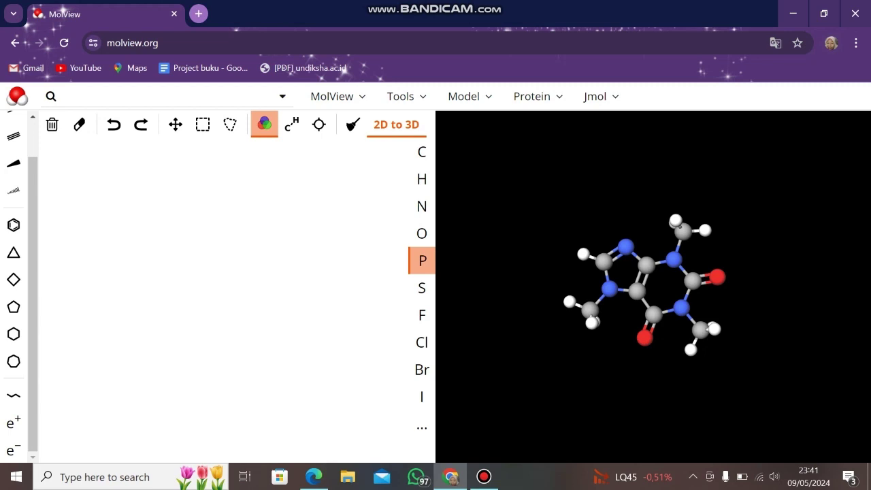
left_click(209, 268)
scroll(14, 273, "up", 3)
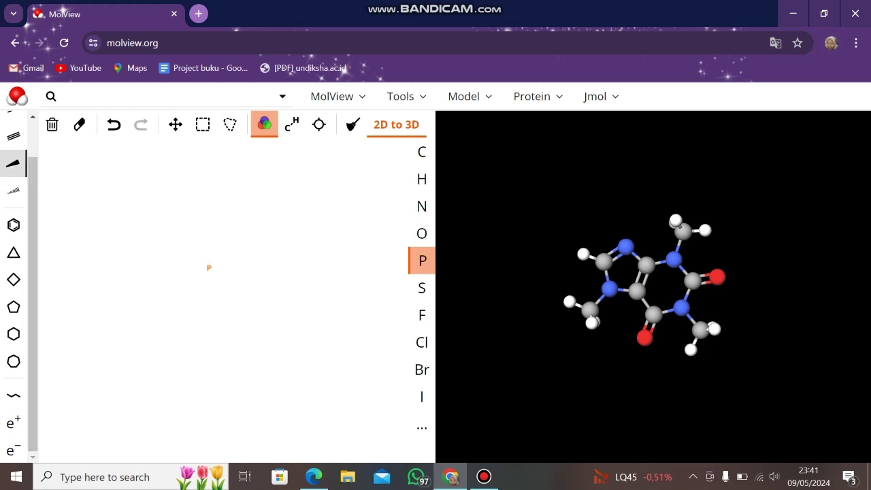
left_click(13, 124)
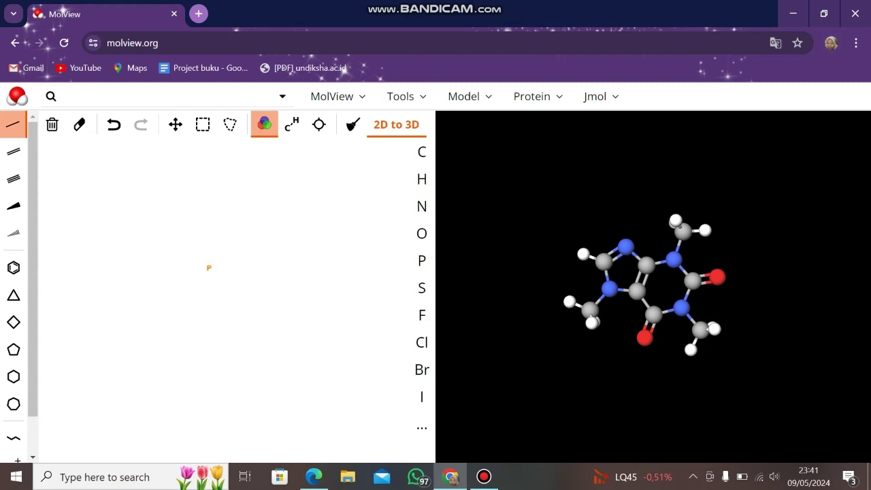
left_click(209, 268)
mouse_move(209, 267)
left_mouse_down()
mouse_move(210, 293)
mouse_move(235, 267)
mouse_move(185, 262)
mouse_move(206, 293)
left_mouse_up()
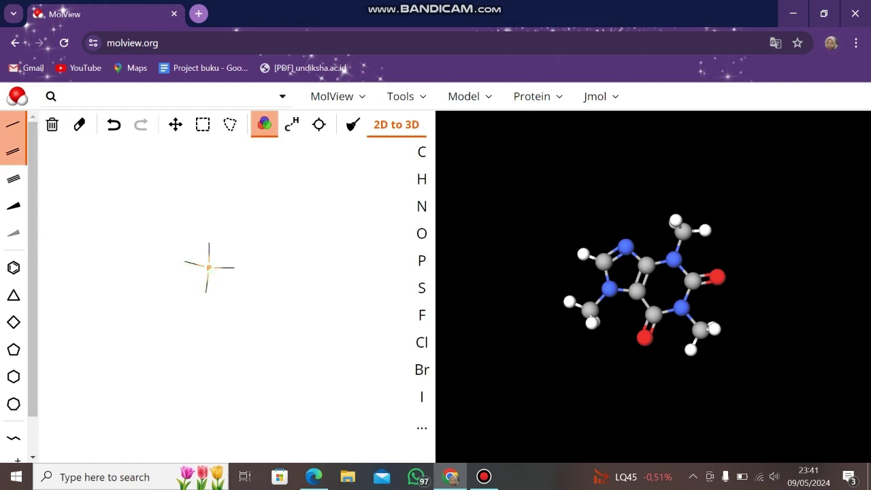
left_click(13, 152)
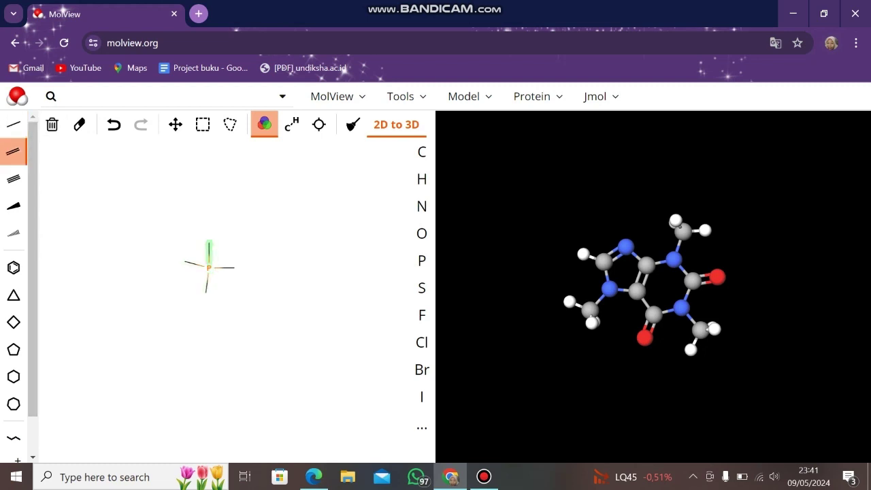
left_click(210, 252)
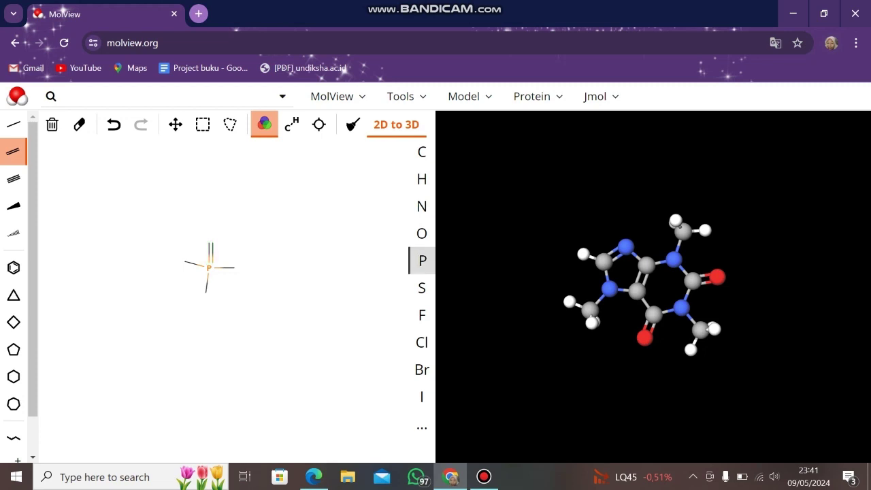
Step: Change the outer ends of all four bonds around the phosphorus to oxygen atoms
left_click(422, 234)
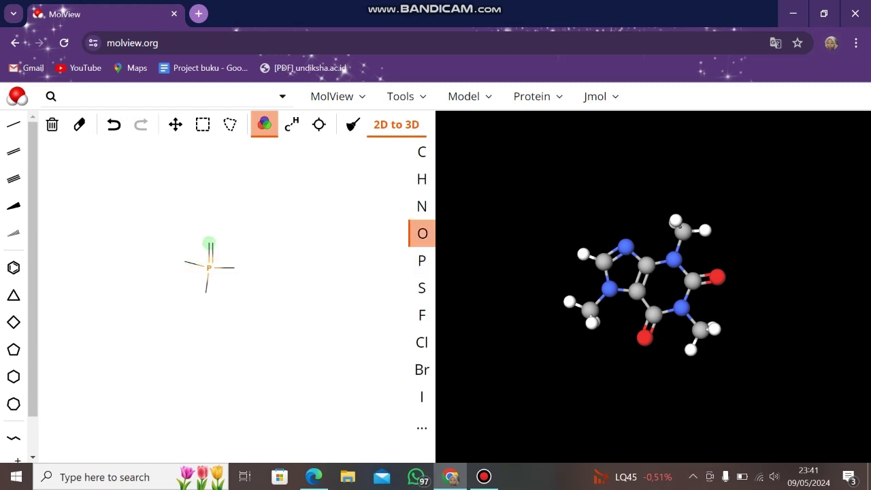
left_click(209, 243)
left_click(234, 268)
left_click(205, 291)
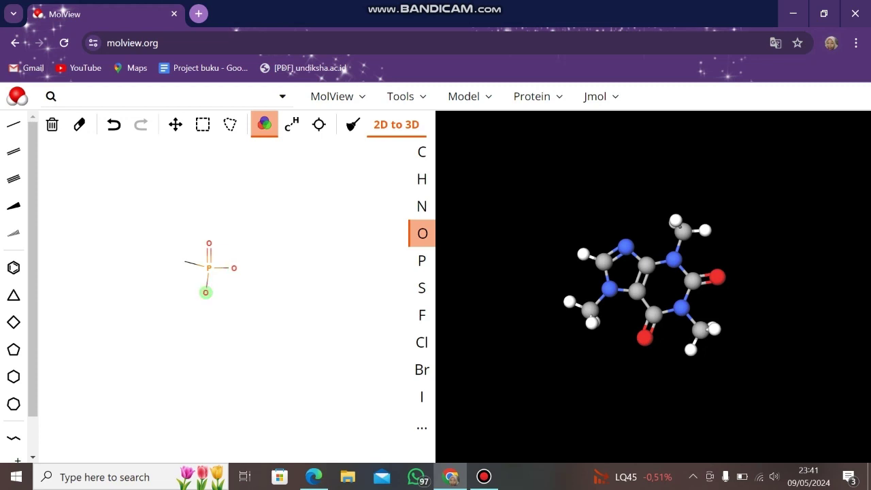
left_click(184, 261)
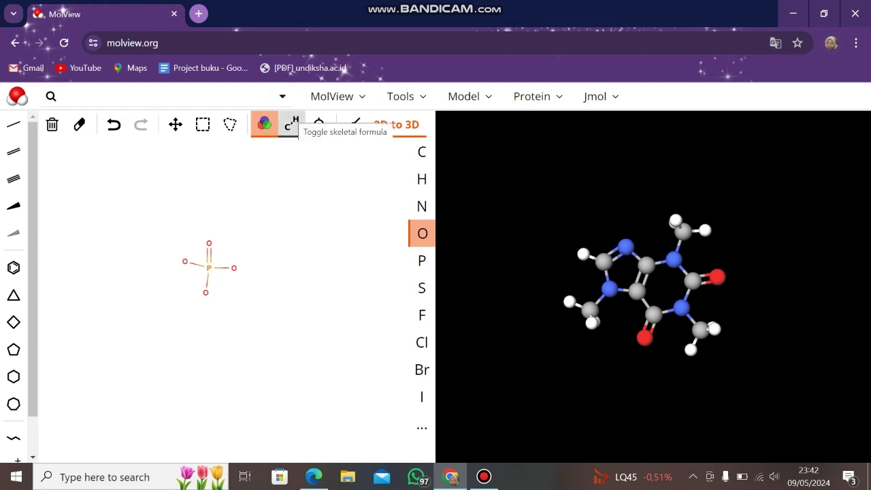
Step: Turn on the skeletal formula toggle for the 2D sketch
left_click(292, 124)
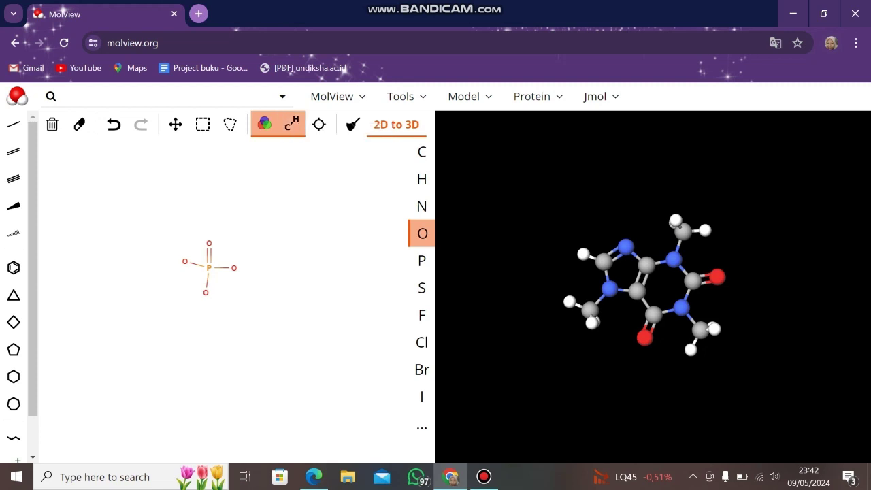
left_click(292, 124)
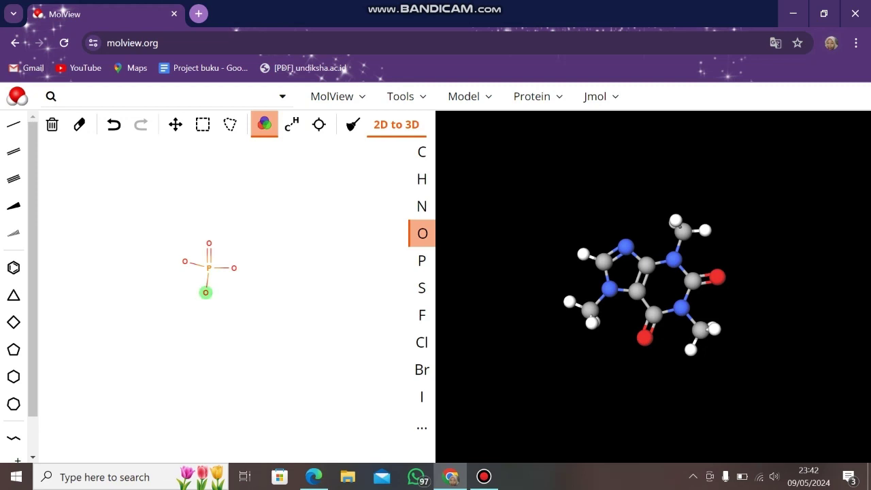
left_click(292, 124)
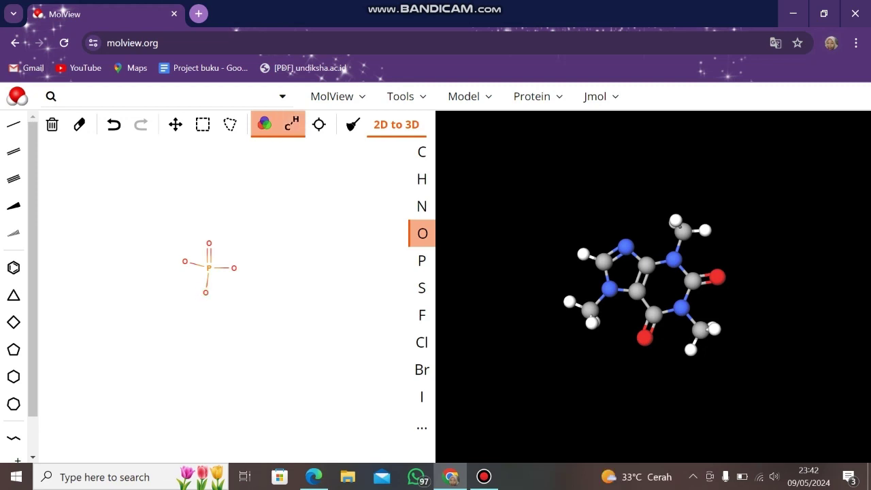
left_click(339, 262)
left_click(114, 124)
left_click(114, 124)
left_click(371, 261)
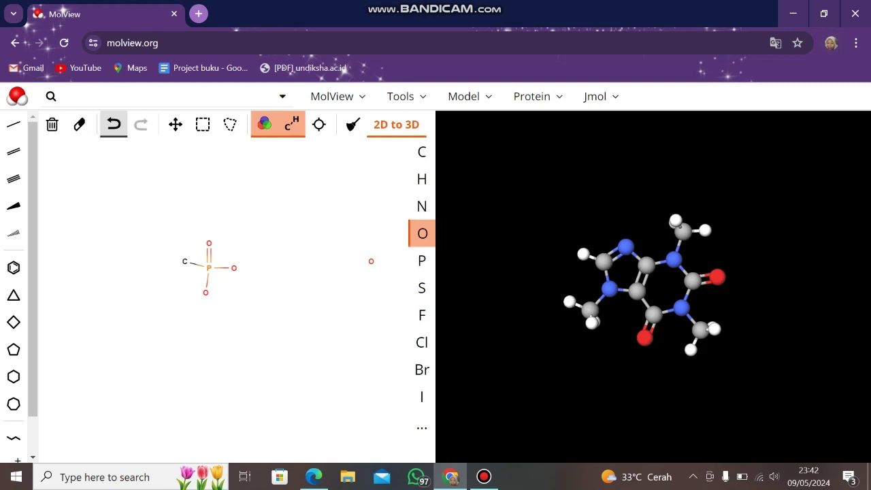
left_click(114, 123)
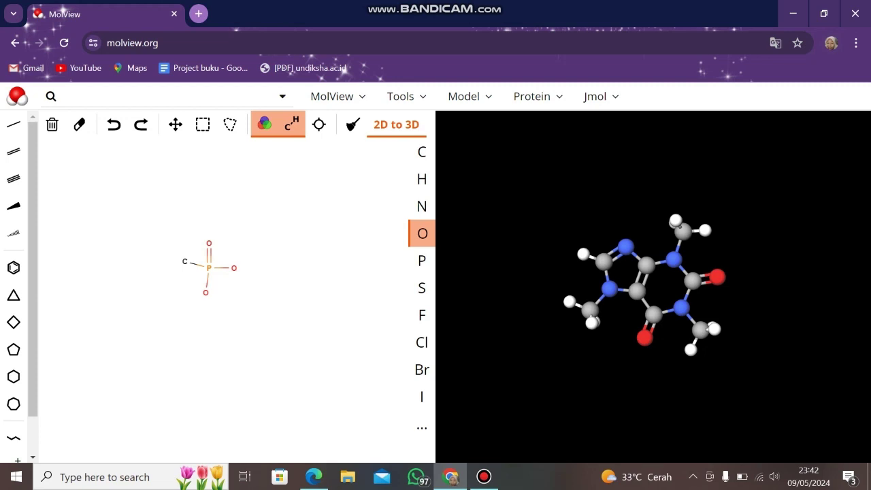
Step: Undo the remaining oxygen, bond and phosphorus edits until the sketch canvas is empty
left_click(113, 124)
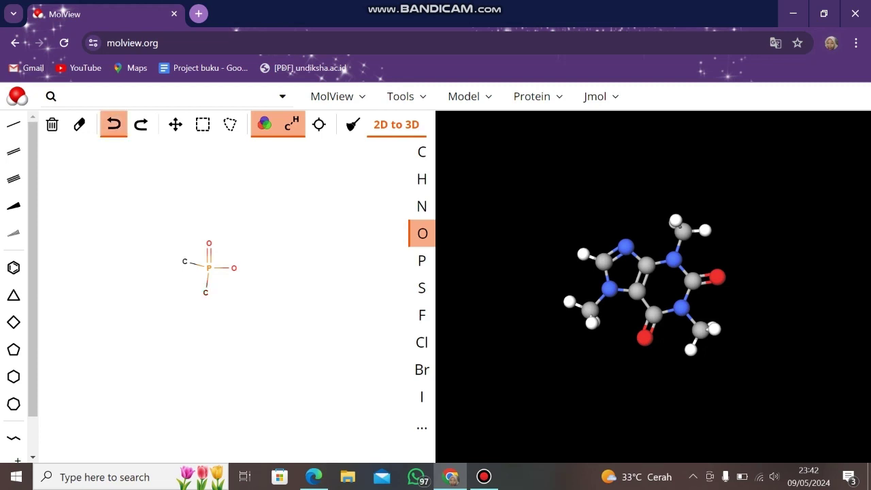
left_click(114, 124)
left_click(113, 124)
left_click(114, 124)
left_click(114, 124)
left_click(114, 124)
left_click(114, 124)
left_click(114, 124)
left_click(114, 124)
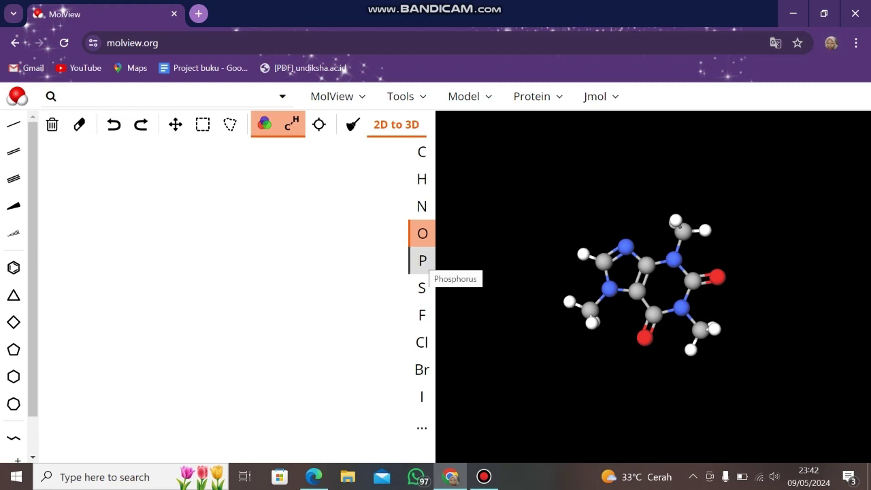
Step: Place a phosphorus atom near the middle of the empty sketch and activate the double bond tool
left_click(422, 260)
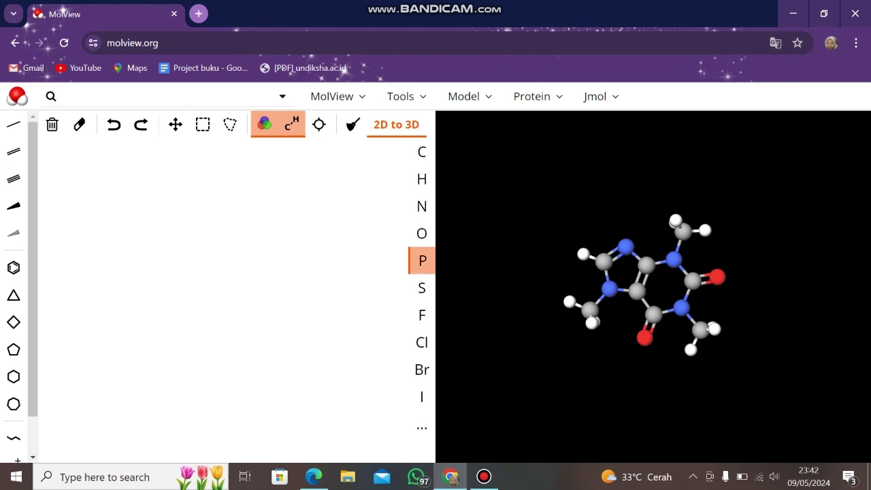
left_click(209, 273)
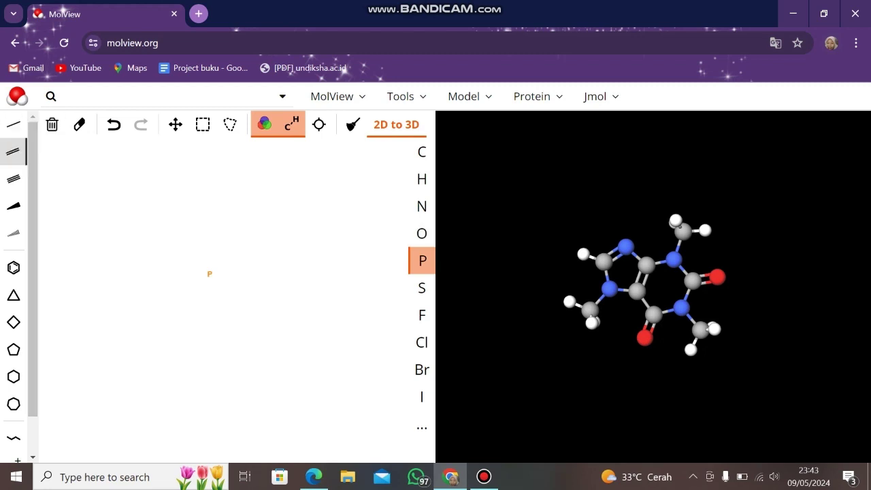
left_click(13, 151)
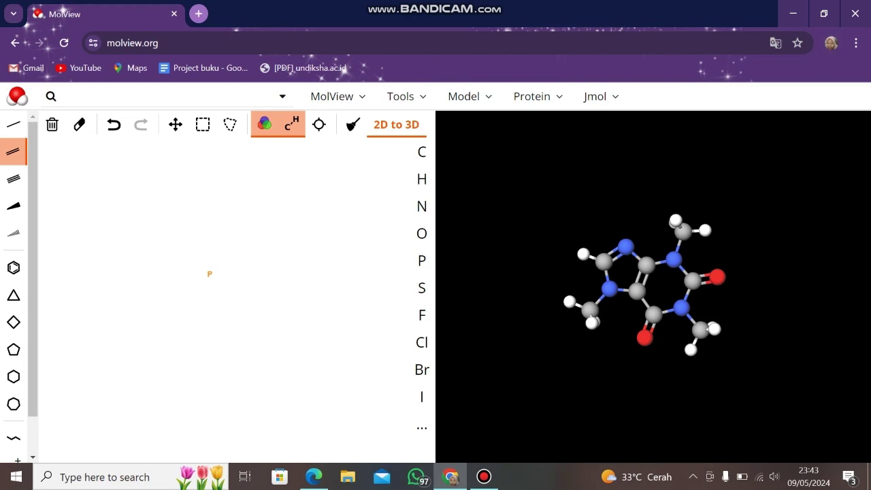
left_click(208, 260)
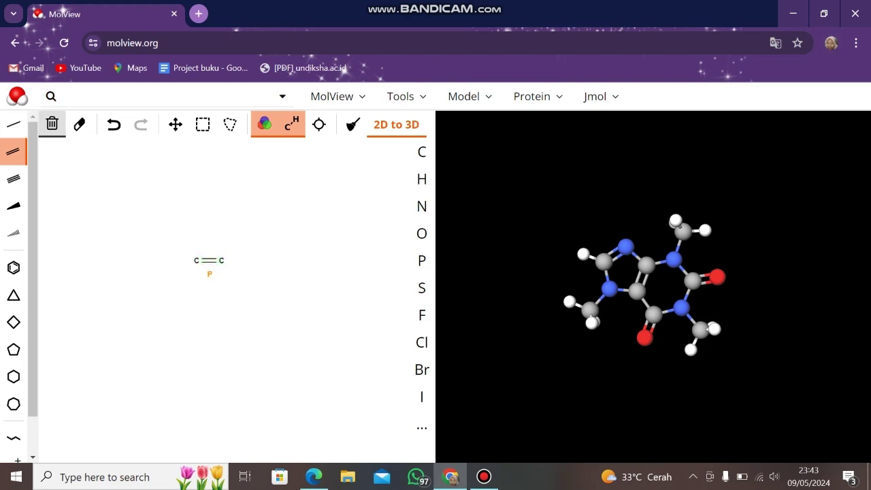
left_click(113, 124)
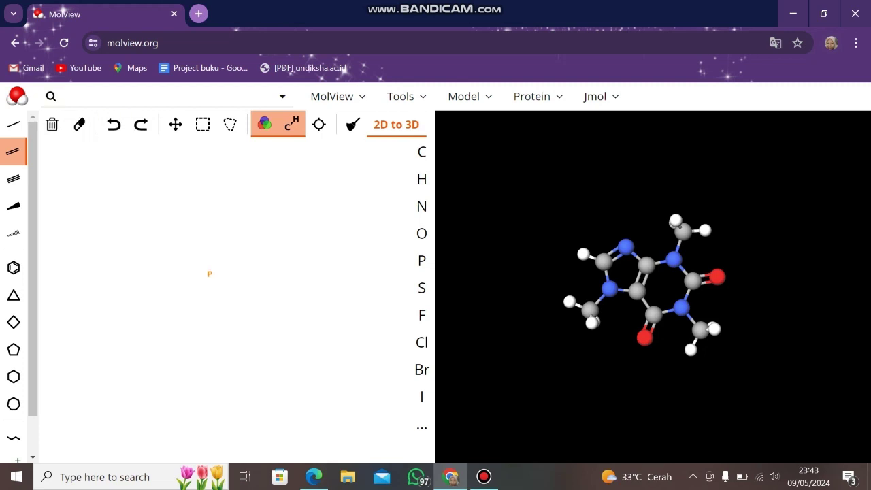
left_click(210, 274)
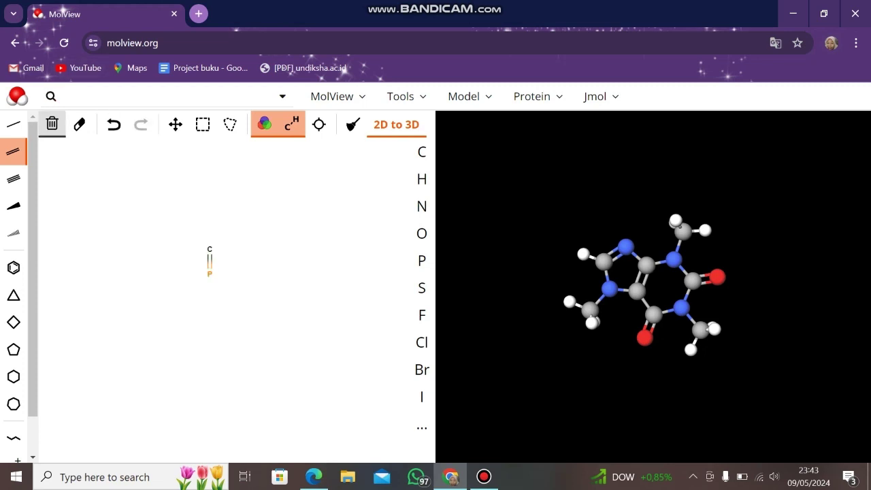
left_click(114, 124)
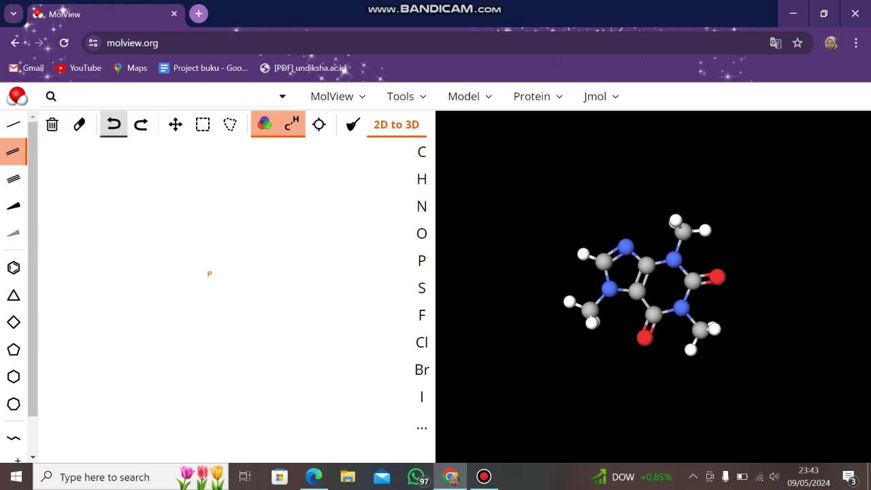
Step: Turn off the skeletal formula toggle and attach an upward double bond and three single bonds to the phosphorus atom
left_click(292, 124)
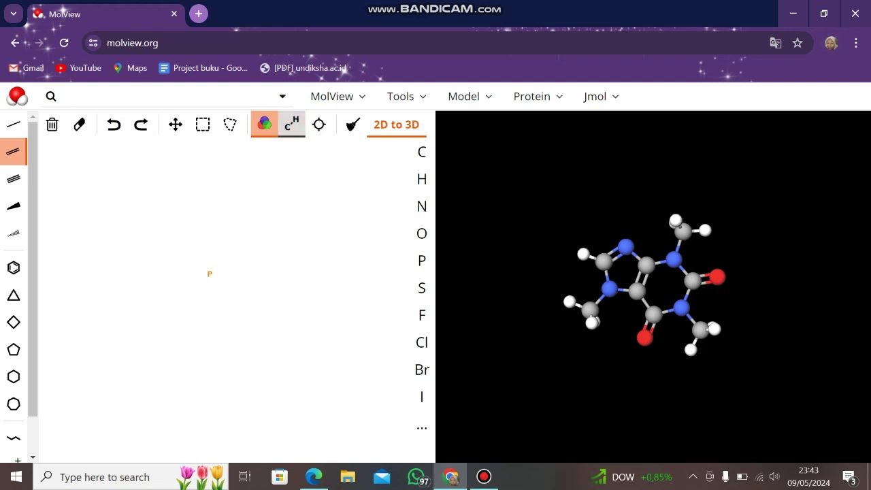
left_click_drag(209, 273, 210, 246)
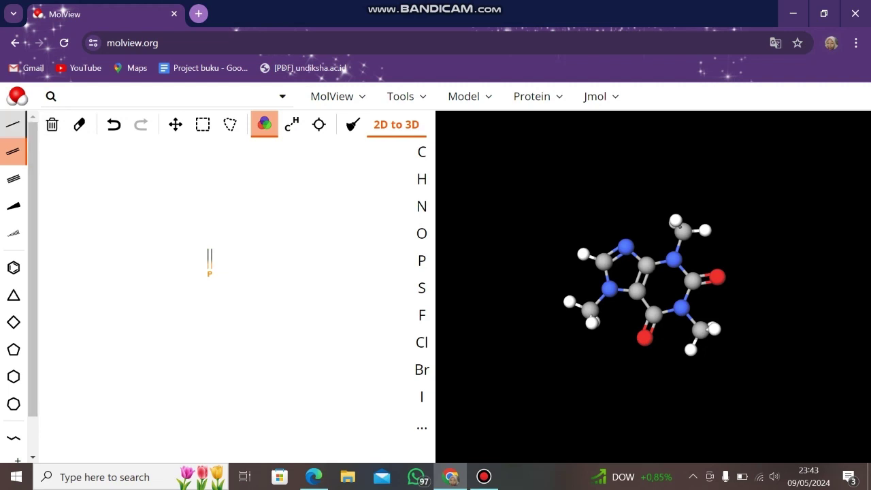
left_click(13, 124)
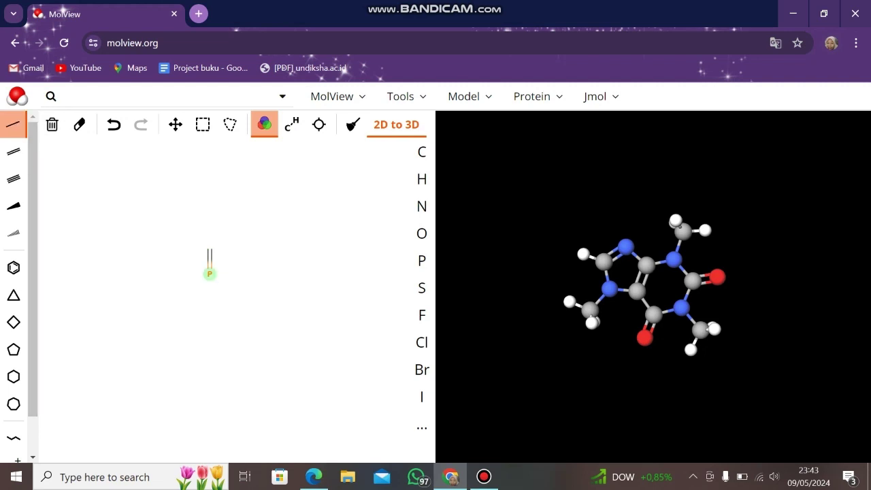
left_click(210, 274)
left_click(210, 273)
left_click(210, 274)
Step: Change the outer ends of the double bond and the three single bonds to oxygen atoms
left_click(422, 234)
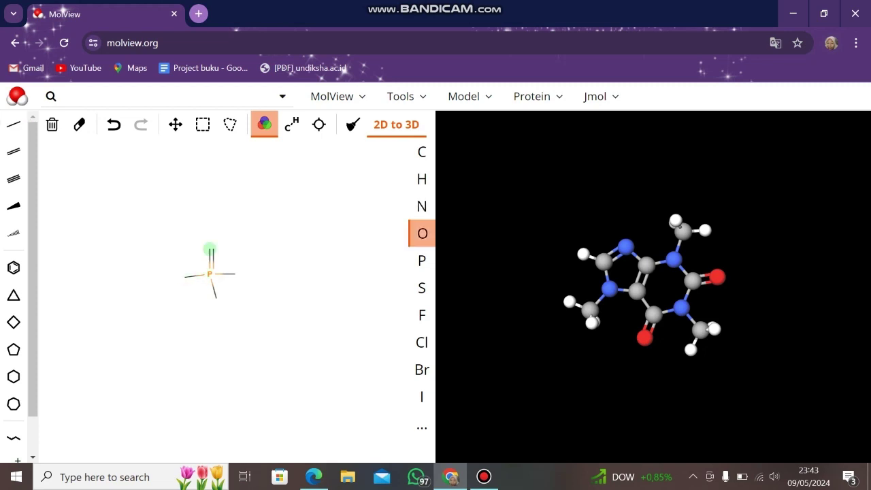
left_click(210, 250)
left_click(234, 274)
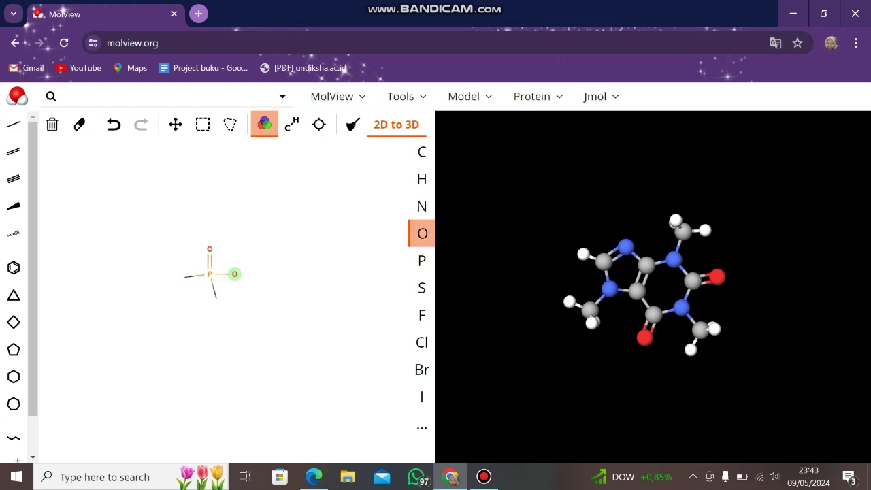
left_click(216, 297)
left_click(185, 277)
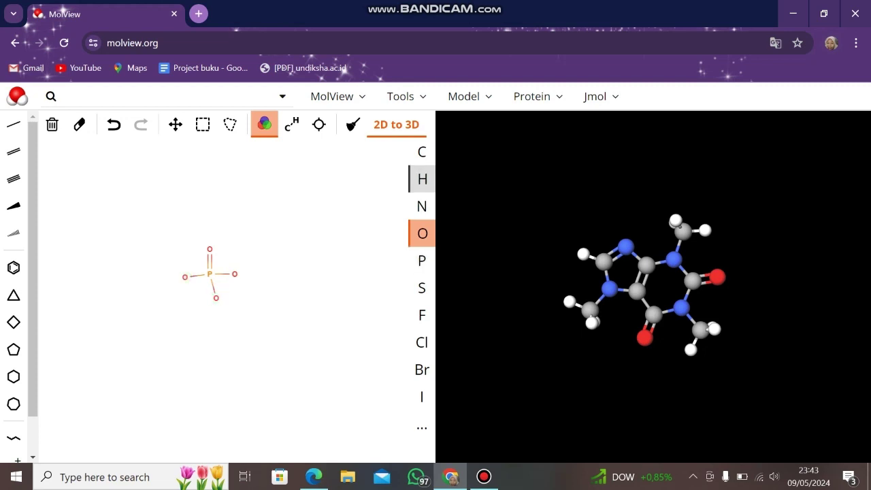
Step: Attach a single bond to each of the three singly bonded oxygen atoms
left_click(422, 179)
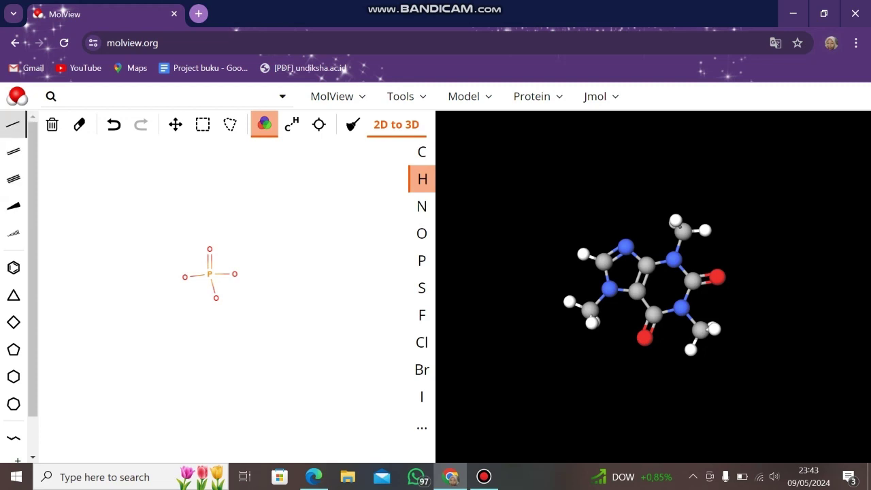
left_click(13, 124)
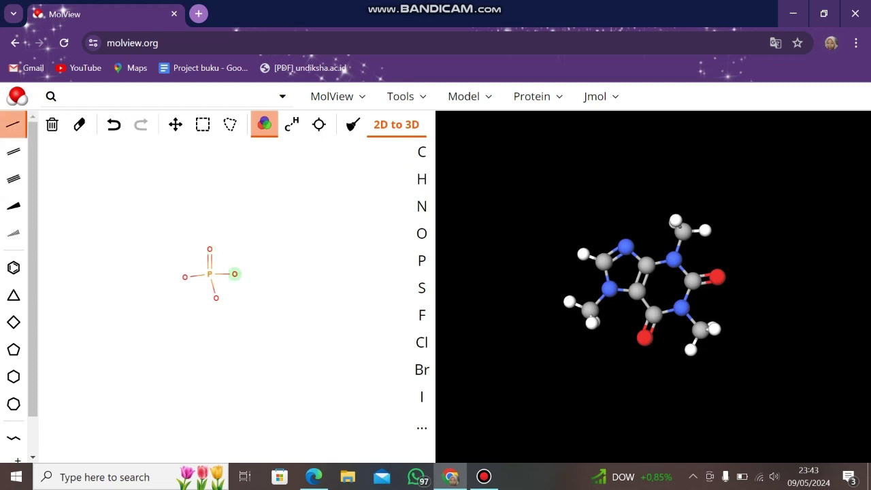
left_click(234, 273)
left_click(215, 298)
left_click(185, 278)
Step: Change the free ends of the three new bonds to hydrogen atoms and center the structure in the sketch
left_click(422, 179)
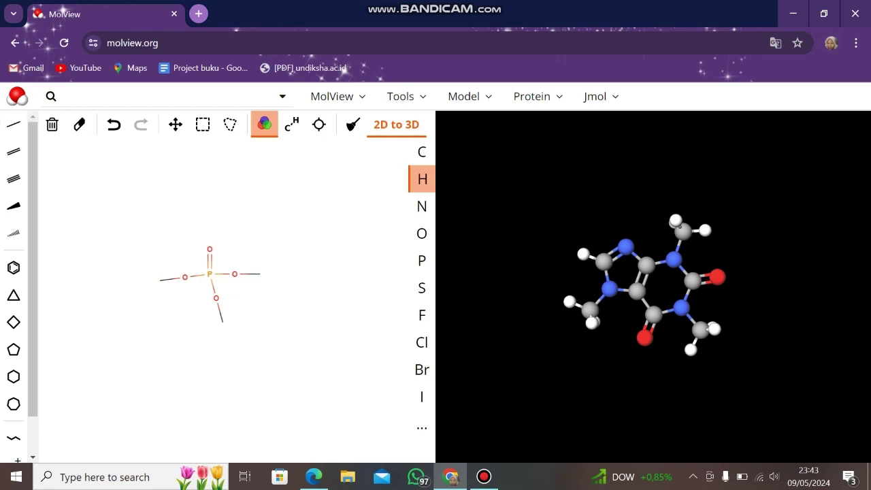
left_click(259, 274)
left_click(222, 320)
left_click(160, 281)
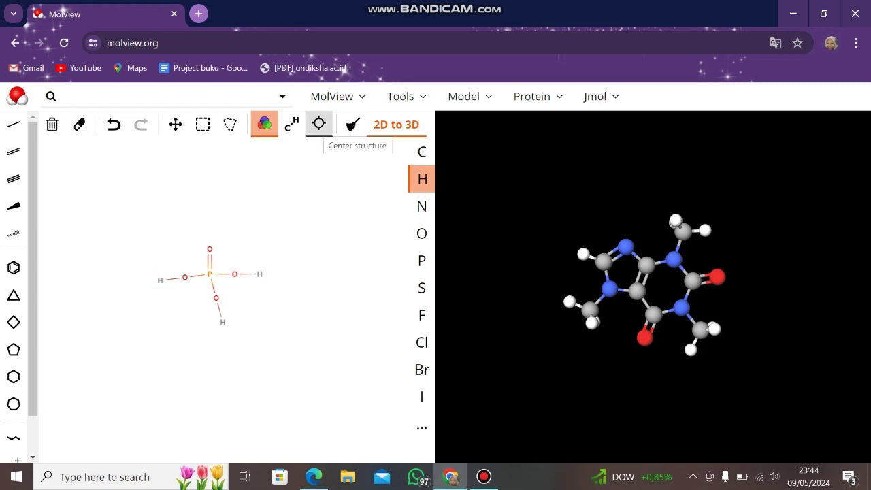
left_click(319, 124)
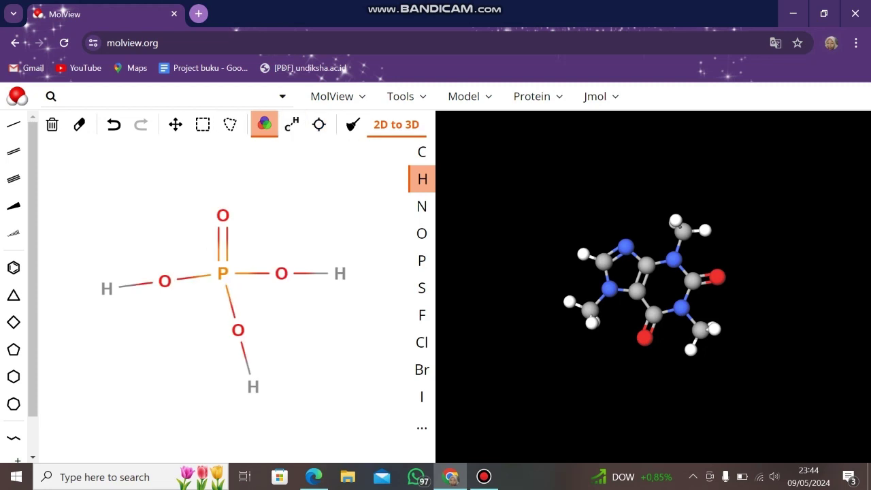
Step: Search for "phosporic" and load the Phosphoric acid compound
left_click(65, 96)
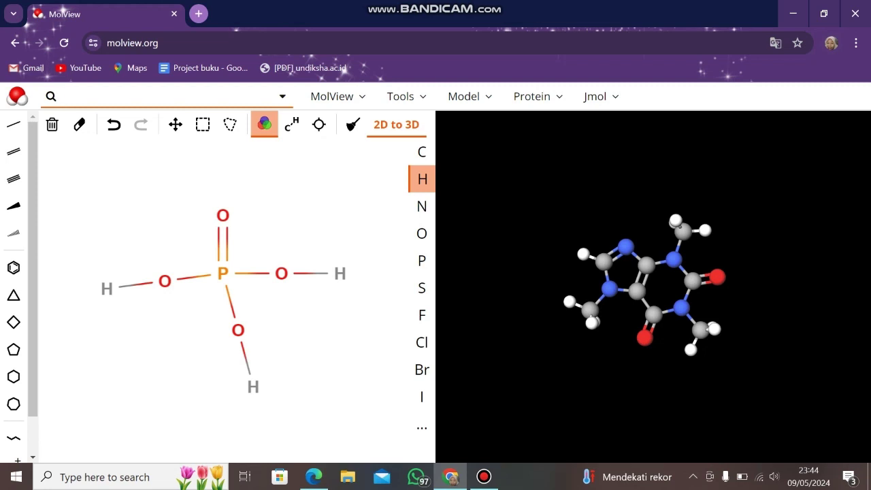
type("phosp")
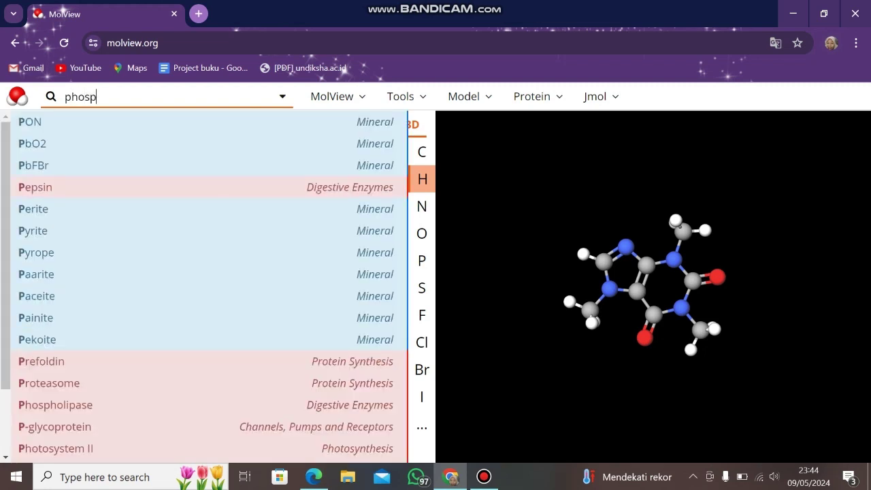
type("oric")
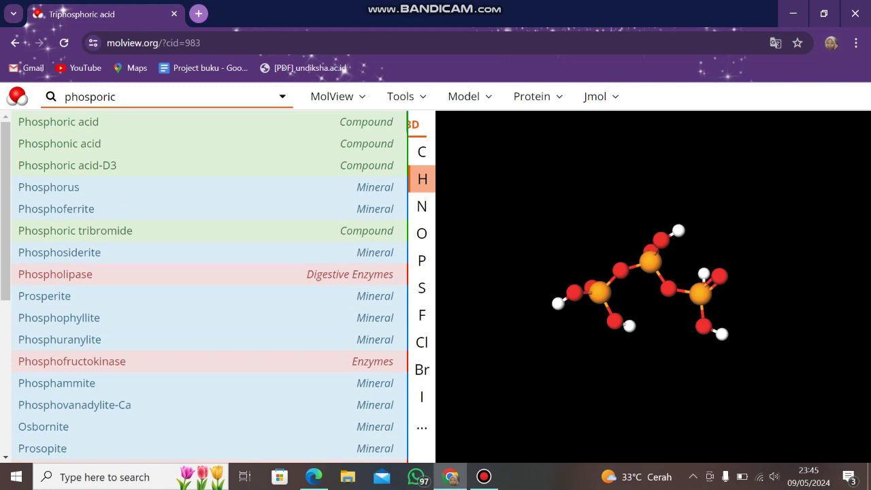
left_click(397, 124)
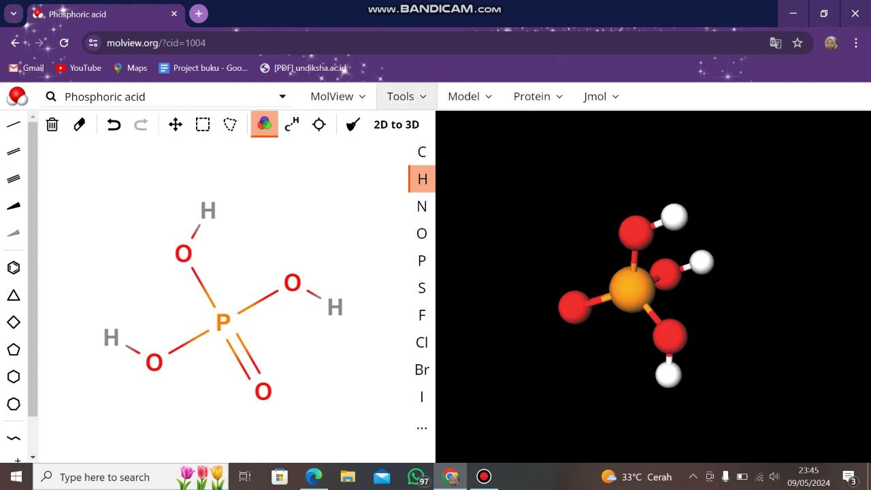
Step: Open the information card for phosphoric acid and review its description, formula, molecular weight, percent composition and chemical identifiers
left_click(407, 96)
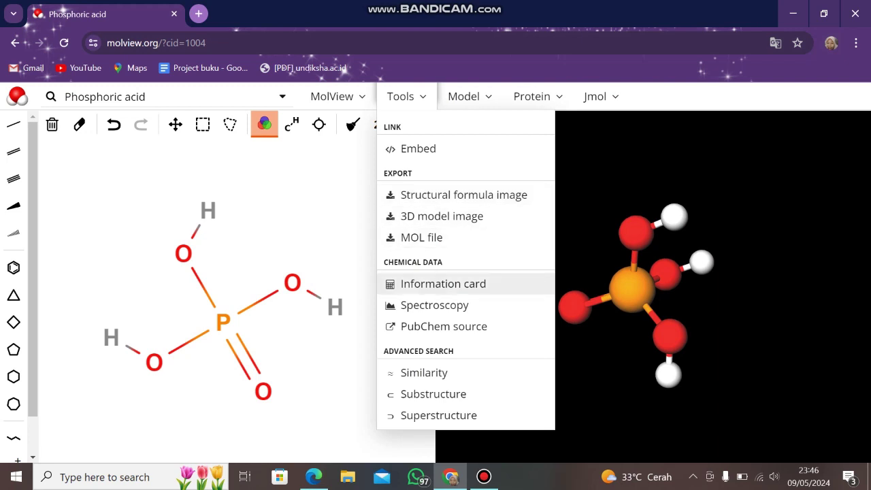
left_click(443, 284)
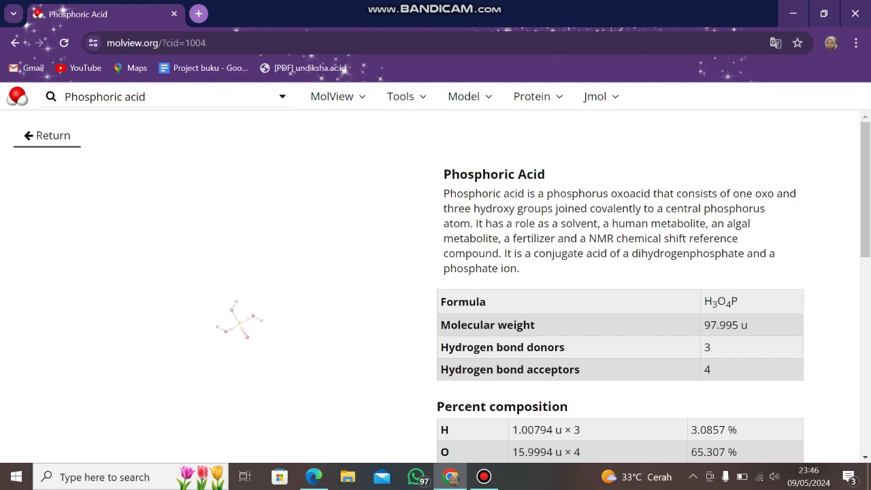
scroll(436, 286, "down", 7)
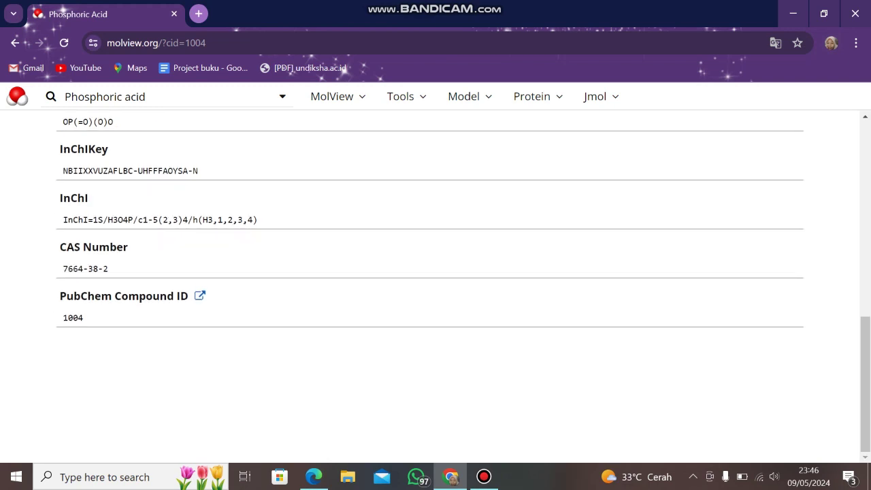
scroll(436, 286, "up", 4)
scroll(435, 286, "up", 4)
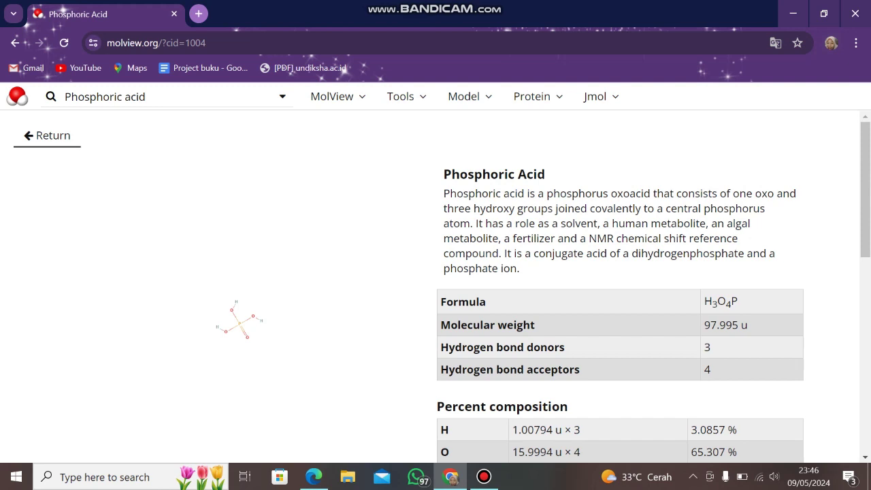
scroll(436, 286, "down", 1)
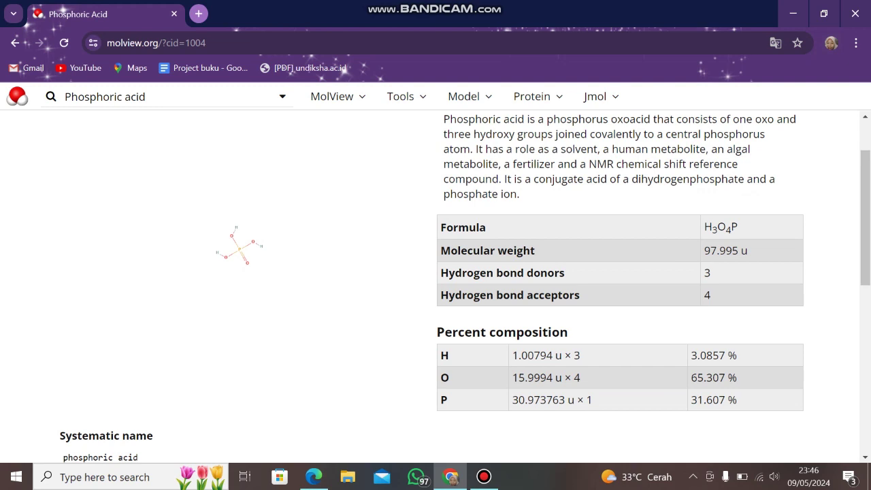
scroll(435, 286, "down", 1)
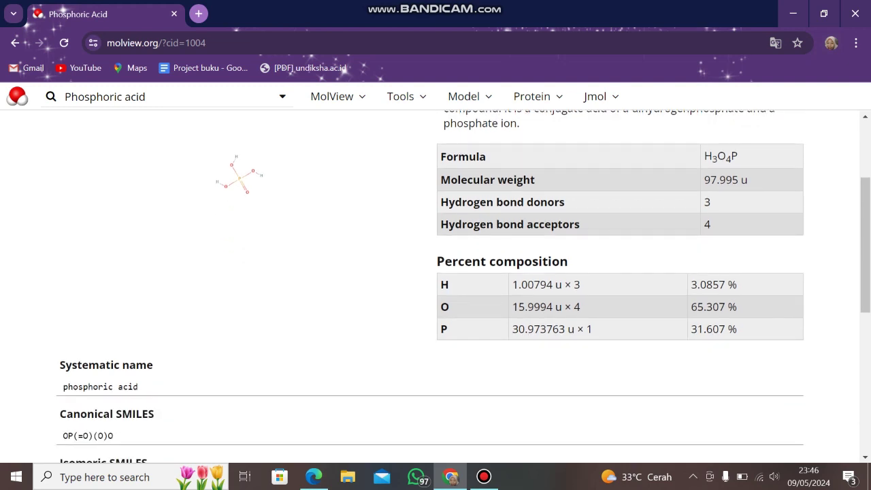
scroll(435, 286, "down", 2)
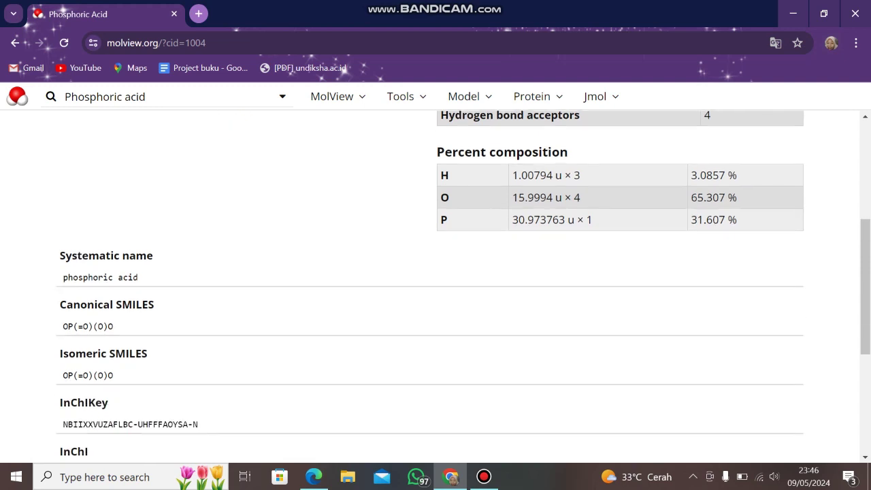
scroll(436, 286, "down", 2)
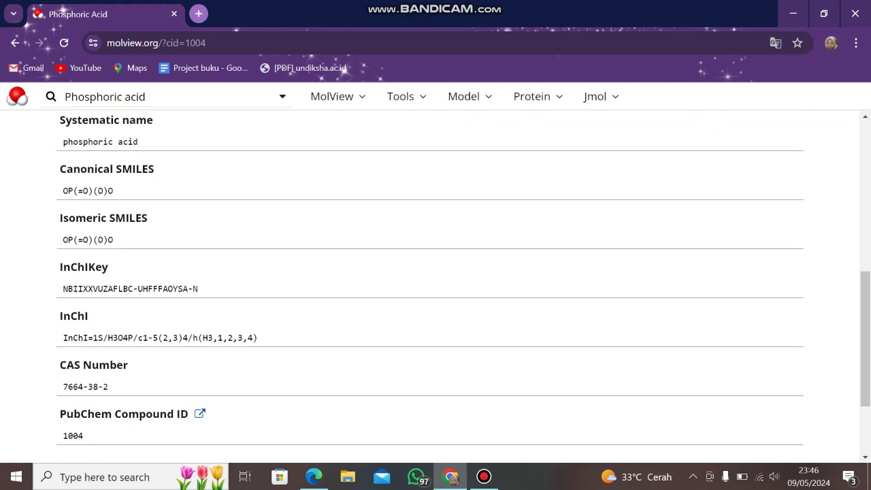
scroll(436, 286, "up", 3)
scroll(436, 285, "down", 1)
scroll(436, 286, "up", 5)
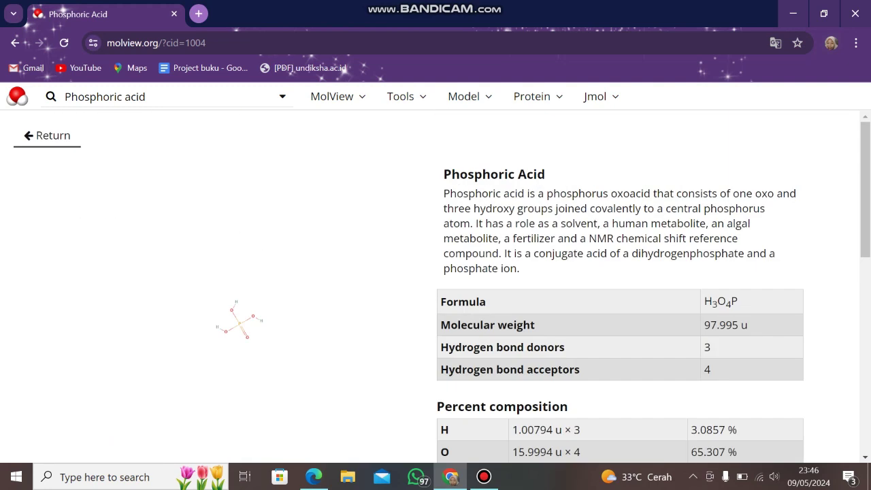
Step: Check the spectroscopy data for phosphoric acid and return to the structure view
left_click(405, 96)
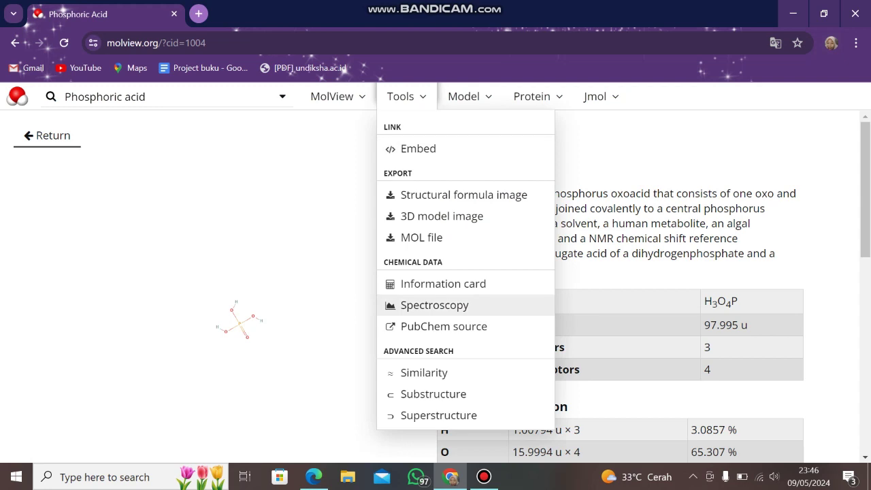
left_click(435, 305)
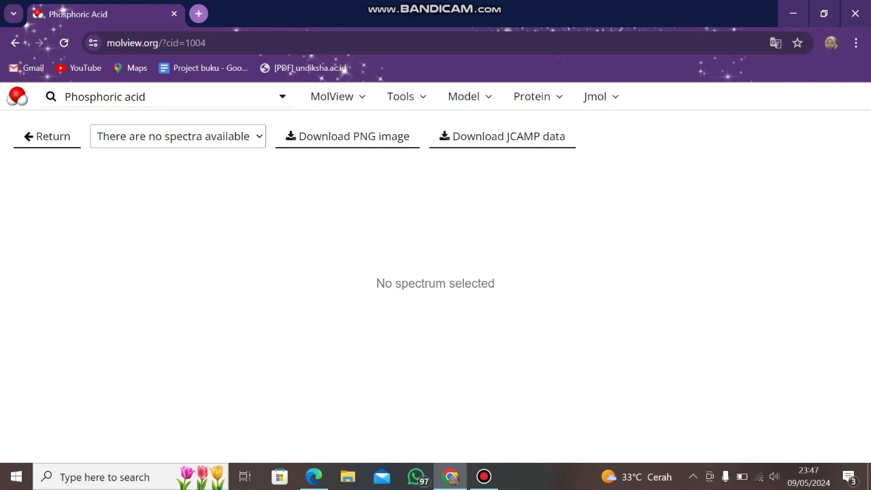
left_click(47, 136)
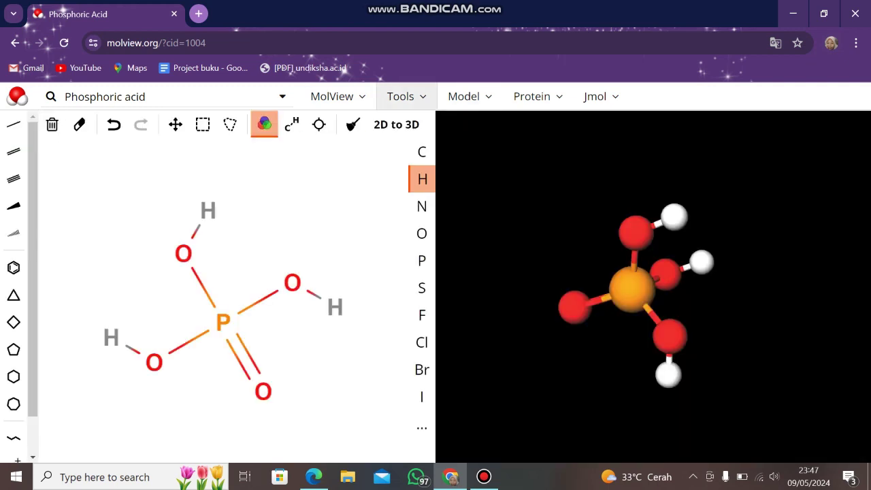
Step: Open the PubChem source page for phosphoric acid and dismiss the translation prompt
left_click(406, 96)
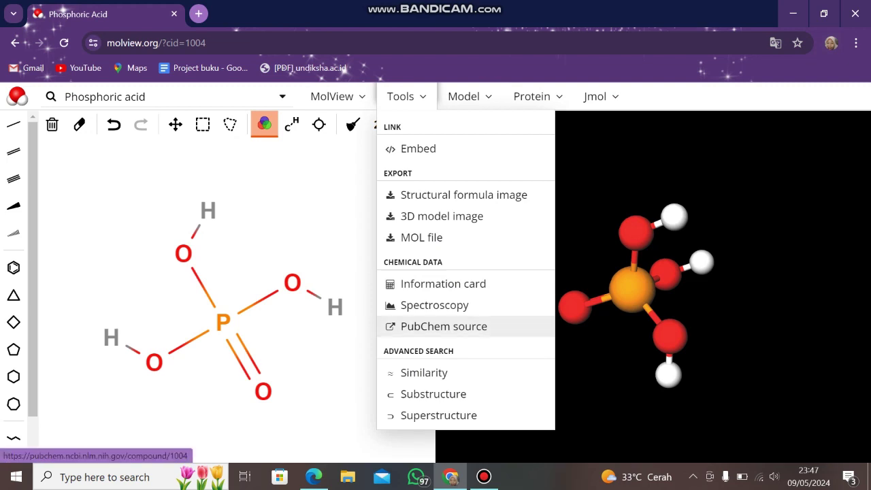
left_click(443, 326)
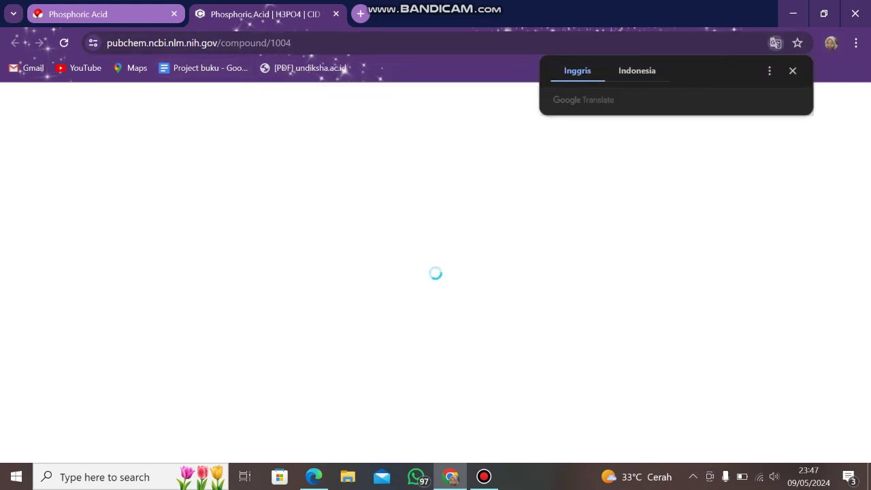
left_click(793, 71)
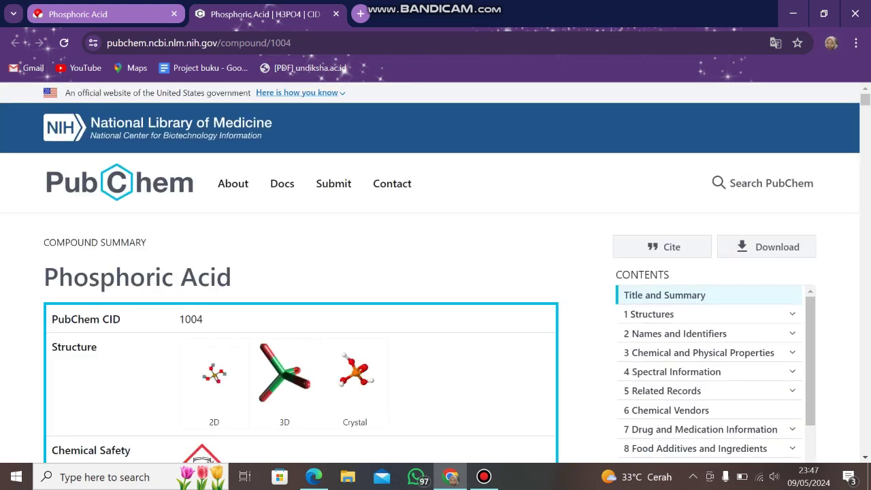
Step: Review phosphoric acid's compound summary, covering structure, chemical safety, molecular formula, synonyms, molecular weight and description
scroll(430, 272, "down", 2)
scroll(430, 272, "up", 1)
scroll(430, 272, "down", 2)
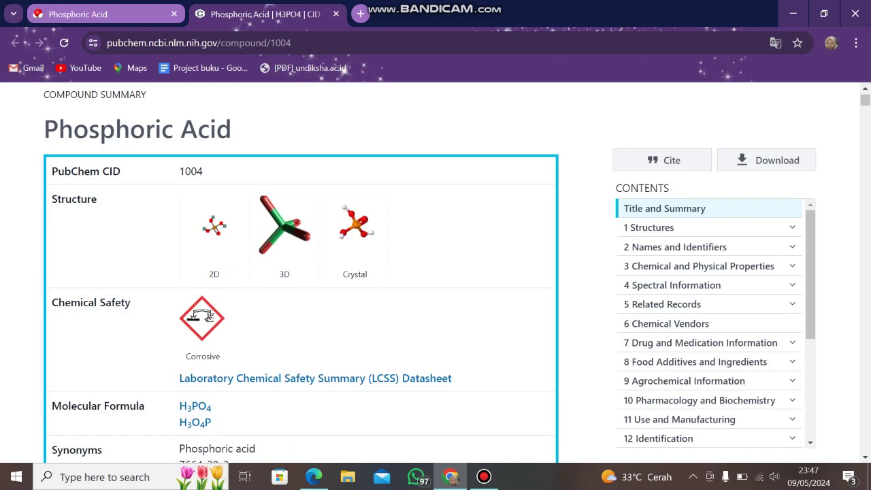
scroll(431, 273, "up", 1)
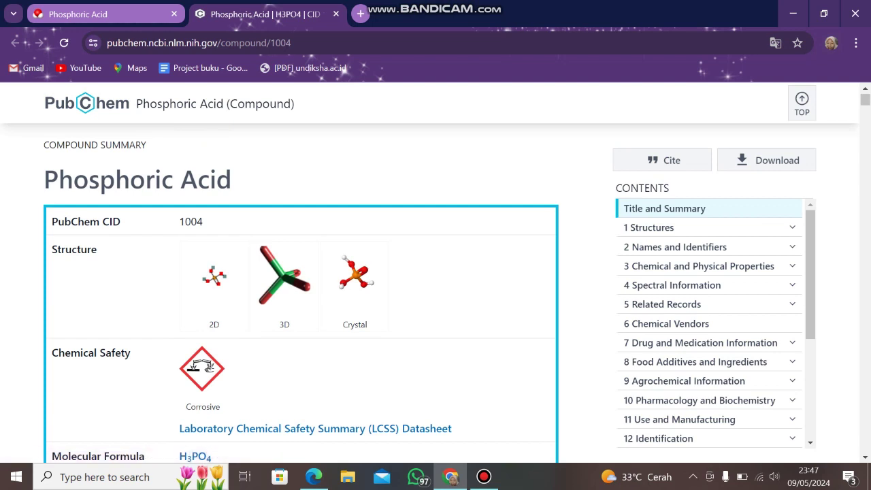
scroll(430, 273, "down", 2)
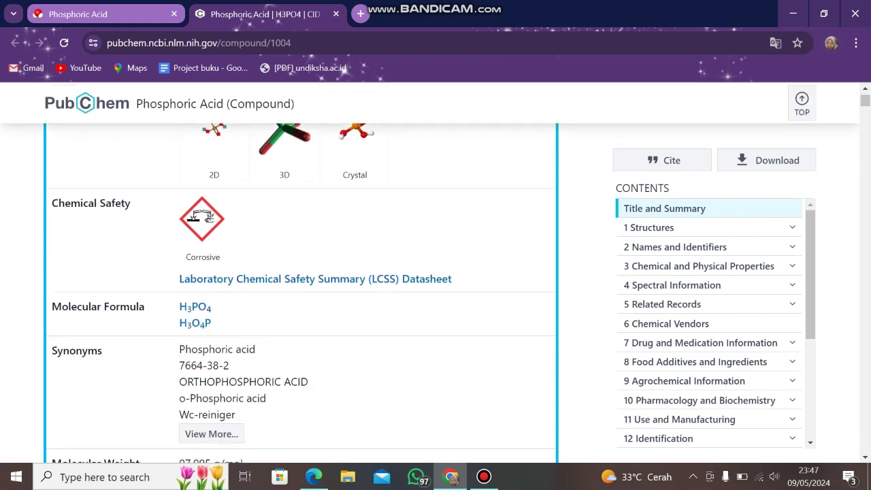
scroll(430, 273, "down", 2)
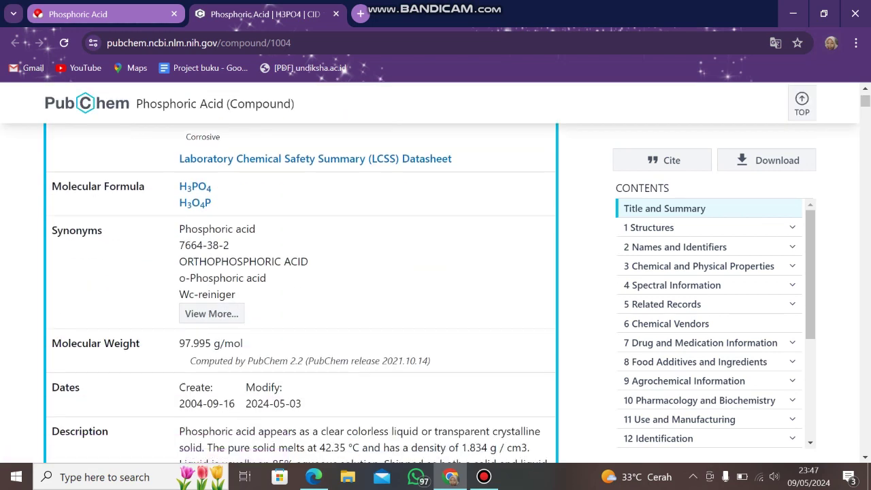
scroll(301, 292, "down", 1)
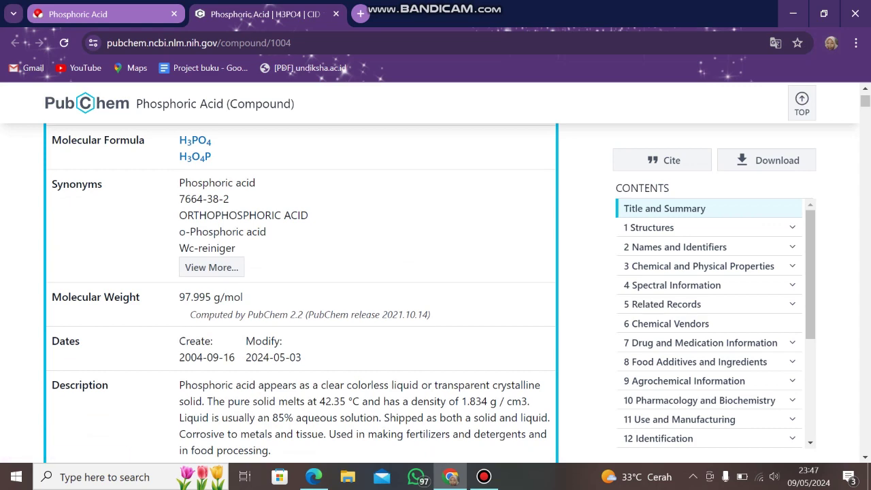
scroll(301, 293, "down", 2)
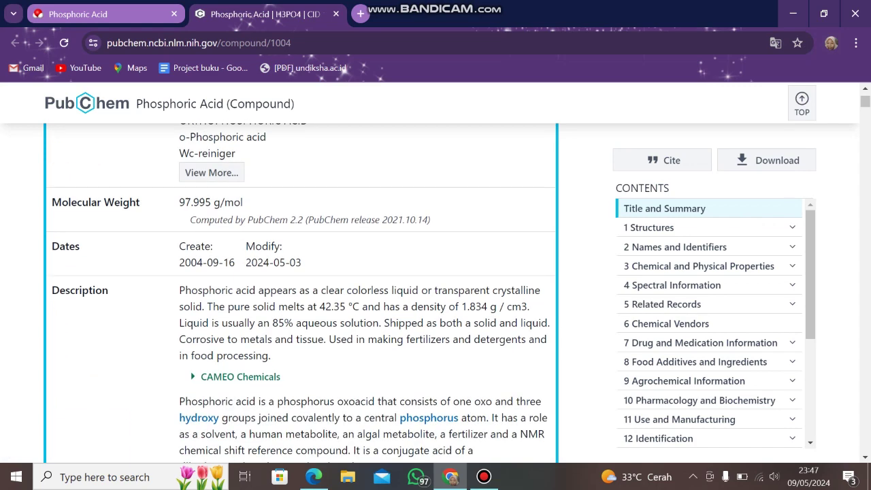
scroll(301, 292, "down", 2)
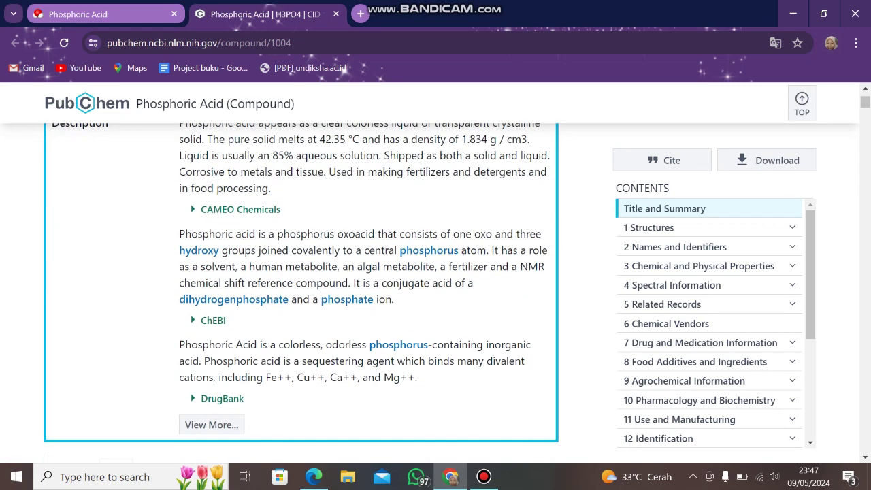
Step: Examine the 2D structure, 3D conformer and crystal structure sections, continuing to the computed descriptors under Names and Identifiers
scroll(301, 286, "down", 5)
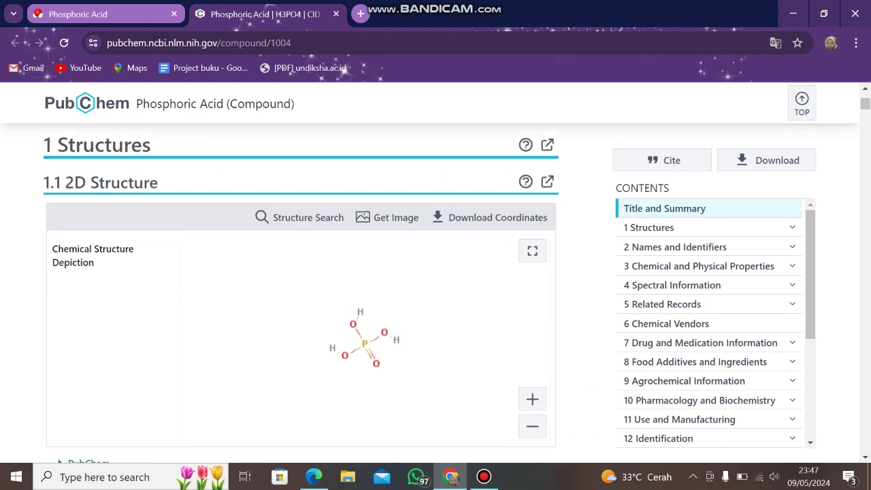
scroll(300, 293, "down", 5)
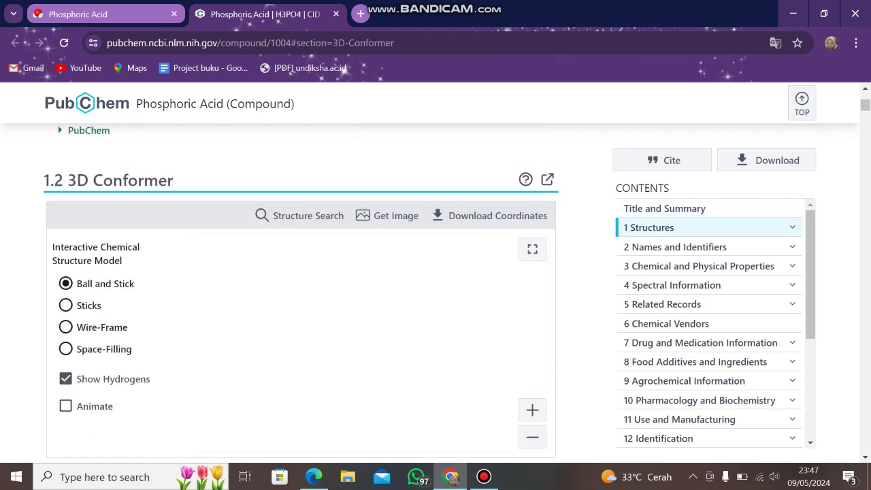
scroll(301, 293, "down", 1)
scroll(301, 293, "up", 2)
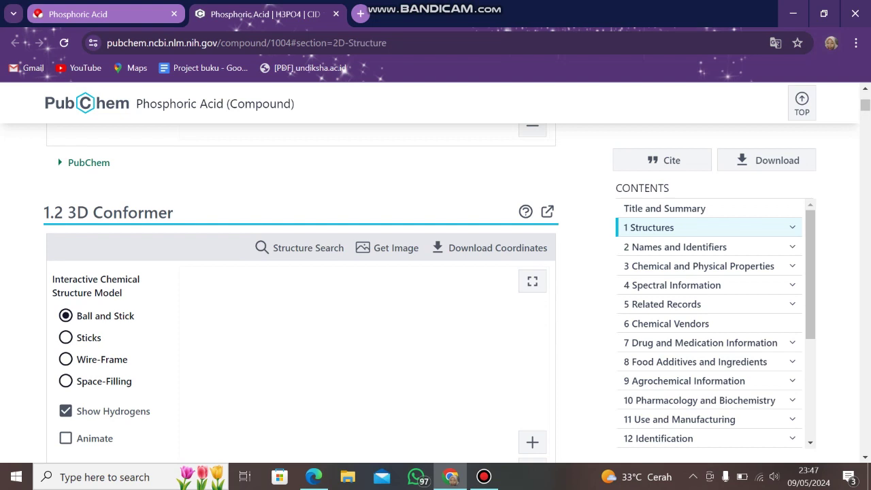
scroll(301, 293, "down", 1)
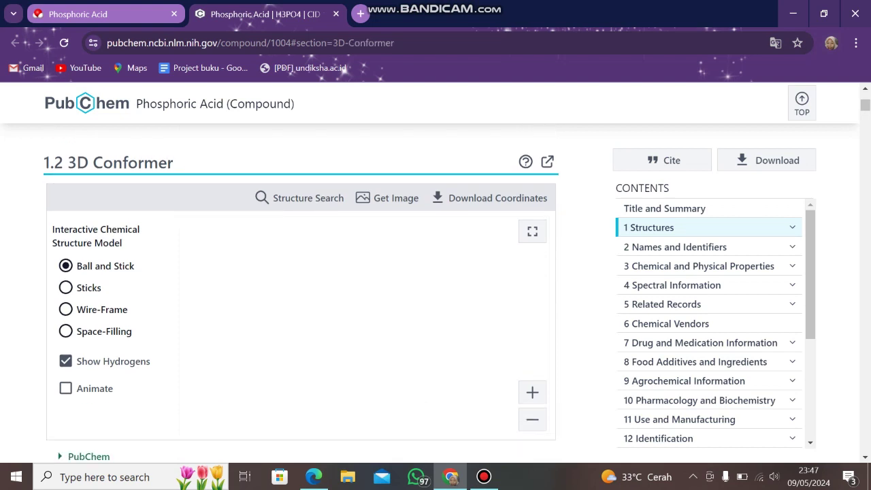
scroll(301, 292, "down", 4)
scroll(300, 293, "up", 4)
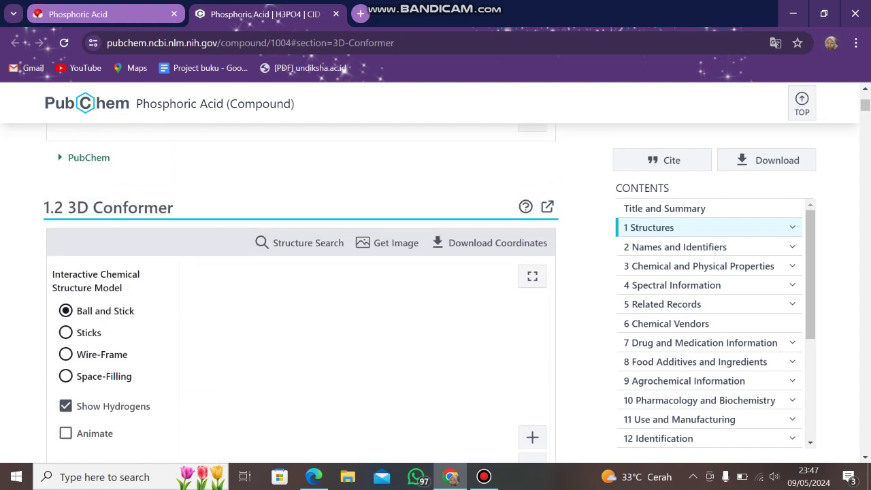
scroll(301, 293, "down", 2)
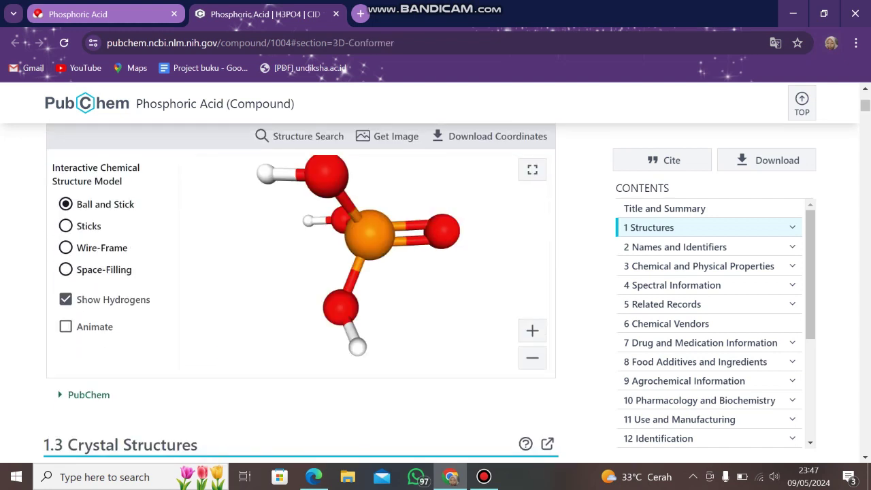
scroll(301, 292, "down", 8)
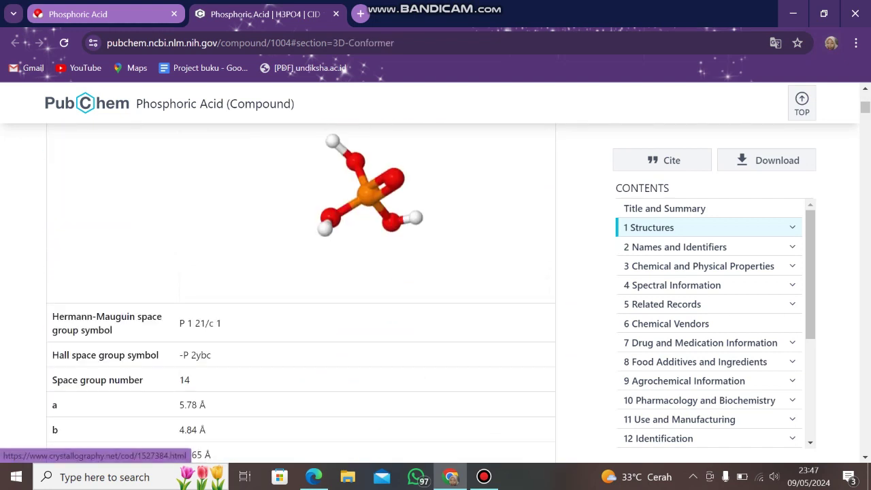
scroll(301, 292, "down", 4)
scroll(301, 293, "up", 7)
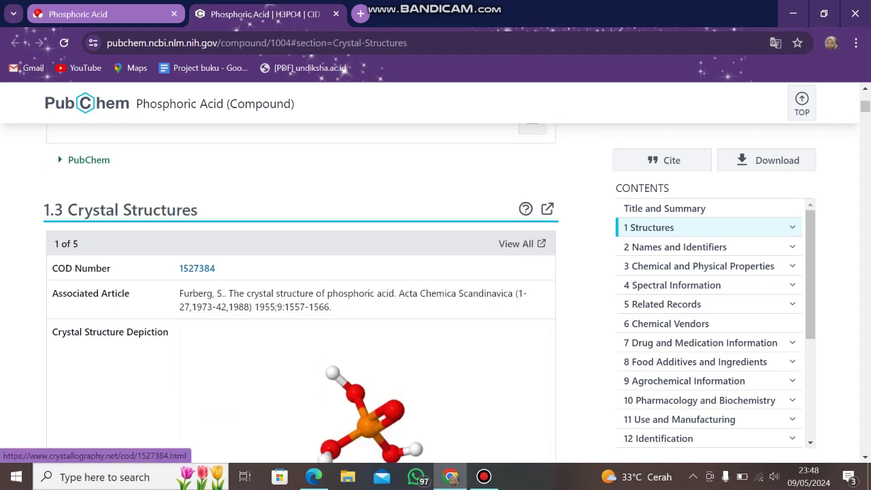
scroll(301, 292, "down", 8)
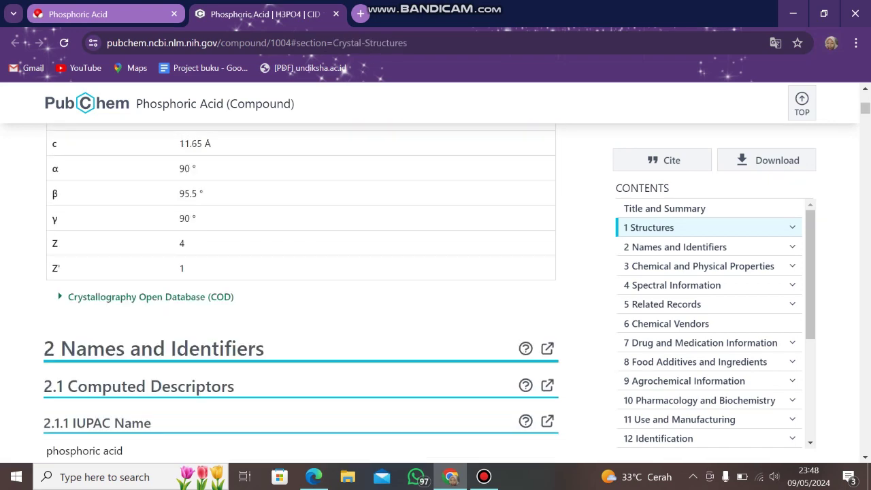
scroll(301, 293, "down", 2)
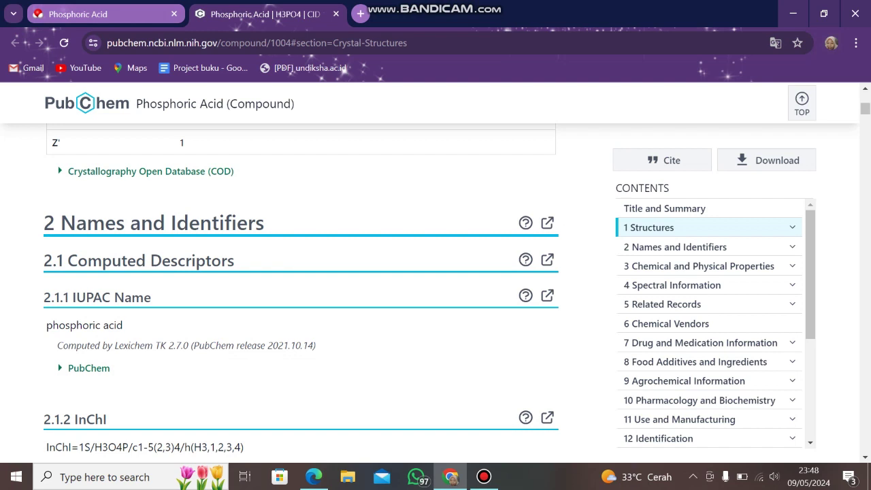
Step: Switch back to MolView and run a Similarity search on the phosphoric acid structure
key("ctrl+shift+Tab")
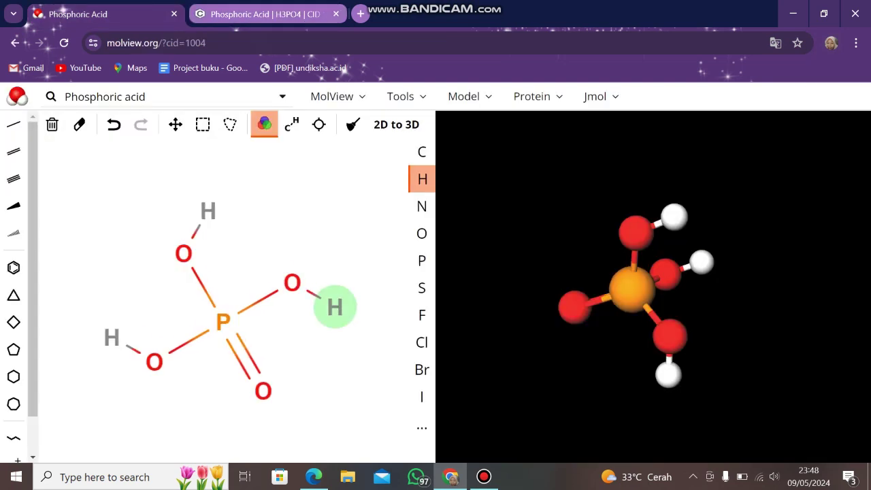
scroll(306, 286, "down", 1)
left_click(406, 96)
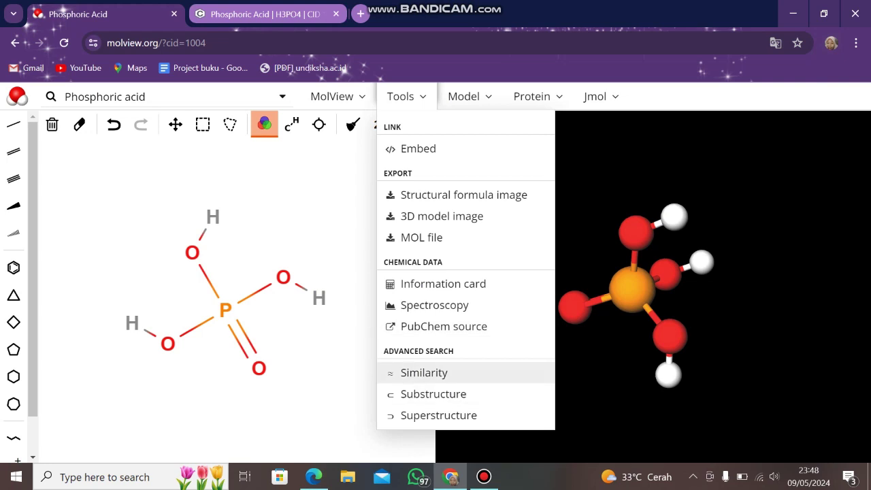
left_click(424, 372)
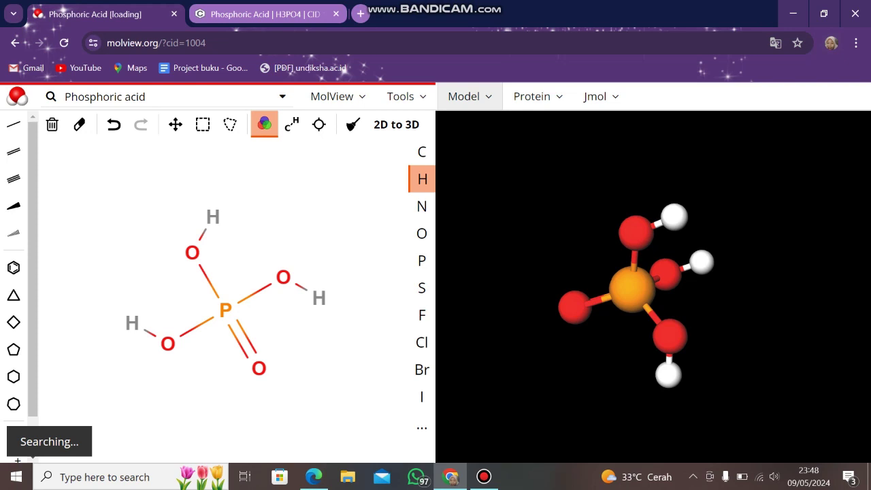
left_click(405, 96)
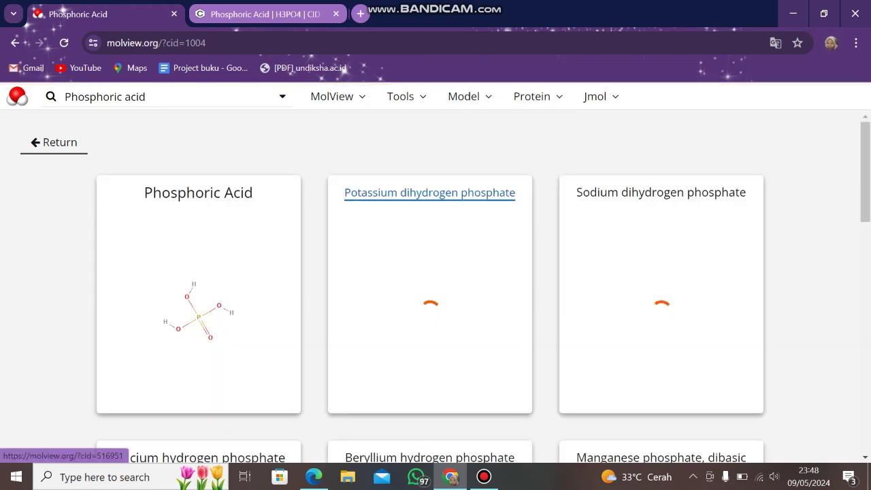
Step: Look through the compounds similar to phosphoric acid and return to the structure view
scroll(435, 289, "down", 2)
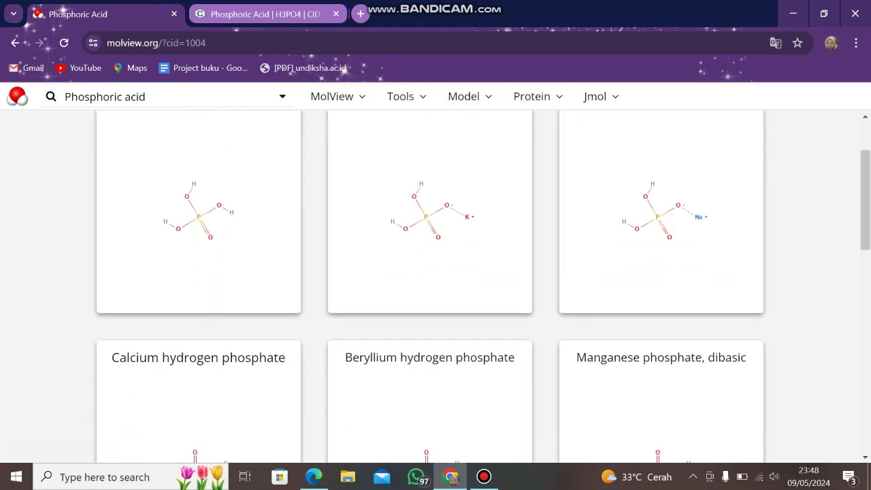
scroll(435, 288, "up", 2)
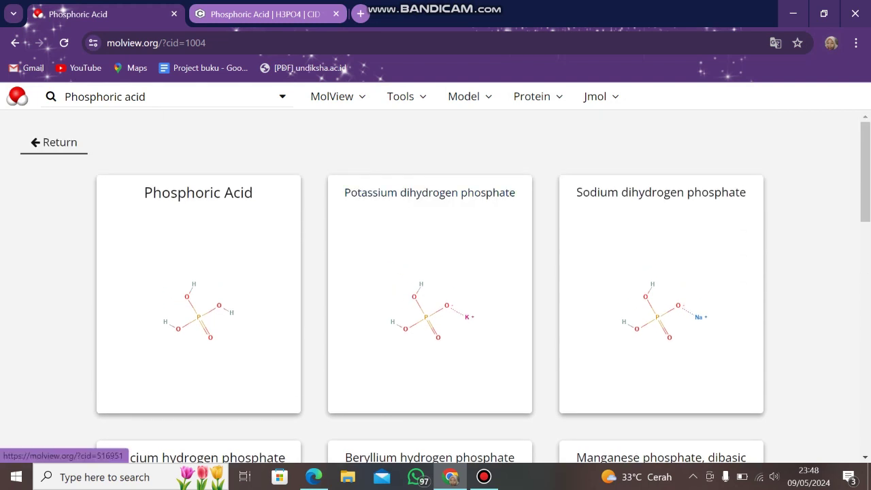
scroll(435, 289, "down", 1)
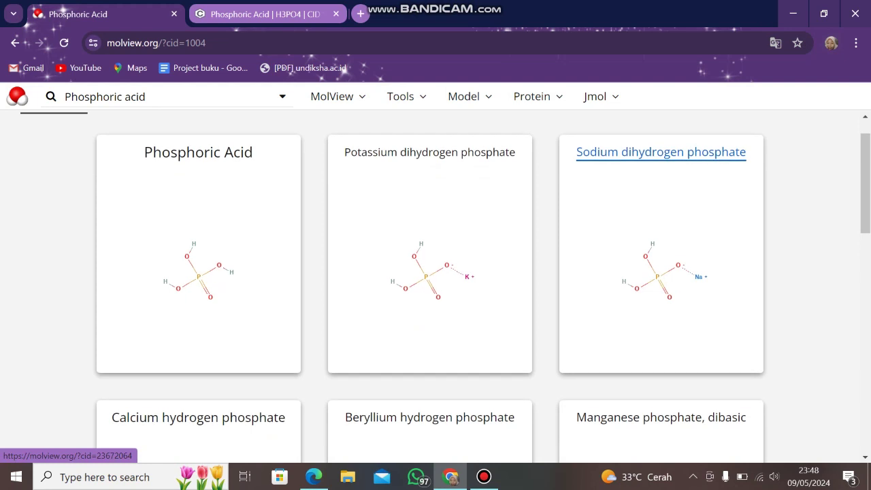
scroll(436, 289, "down", 2)
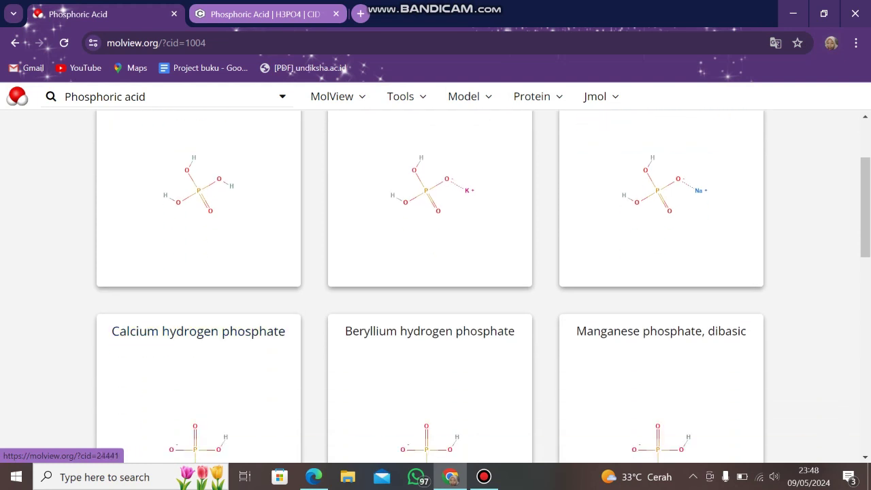
scroll(429, 331, "down", 3)
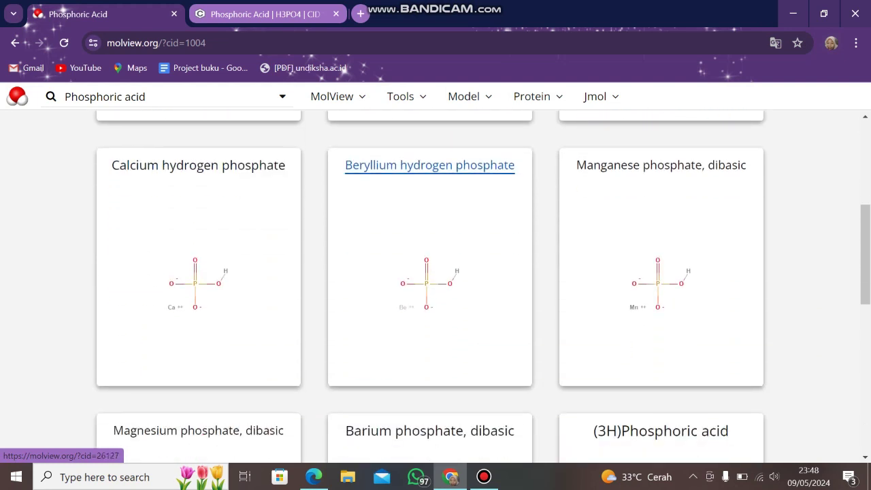
scroll(430, 330, "down", 5)
scroll(430, 197, "up", 10)
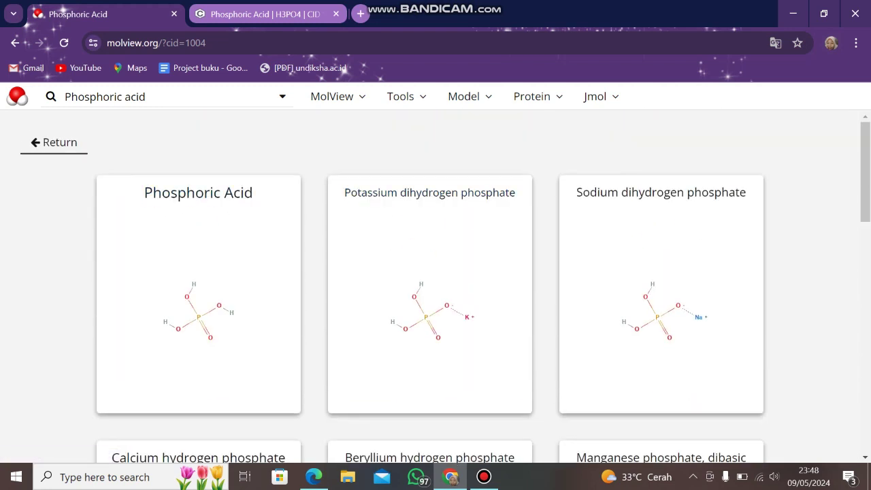
left_click(54, 142)
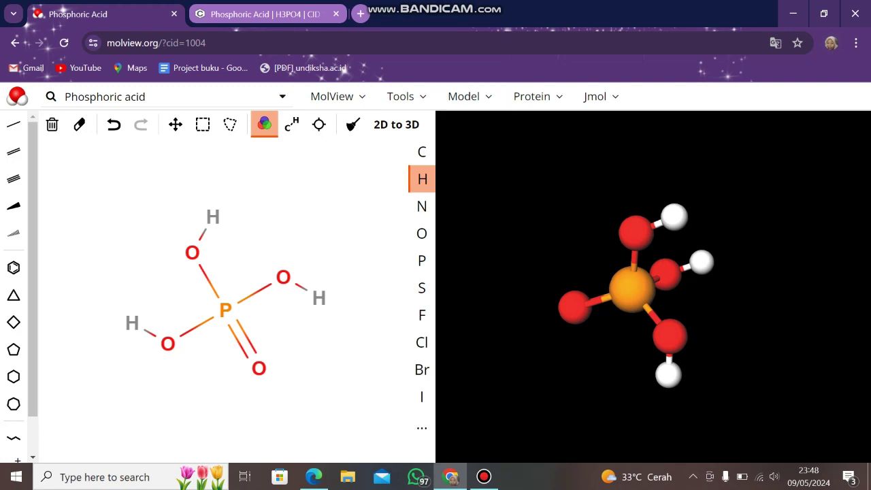
Step: Show the 3D model in the Stick representation, followed by van der Waals Spheres
left_click(470, 96)
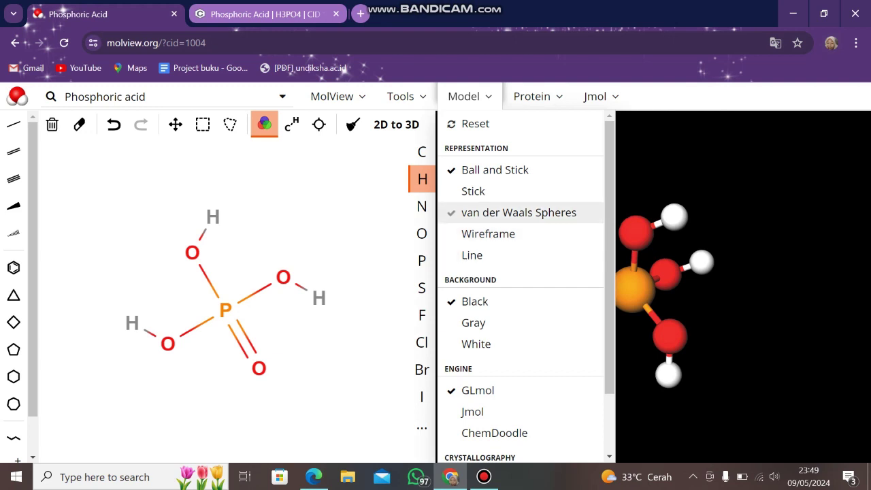
left_click(477, 192)
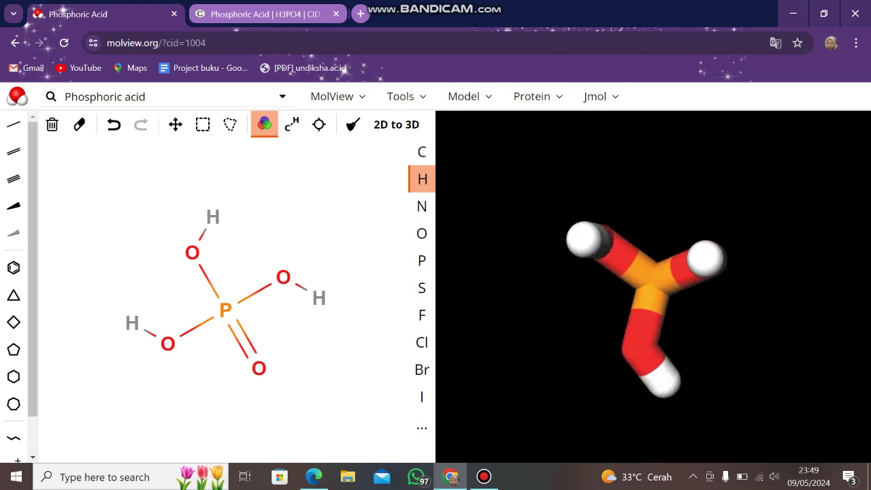
left_click(469, 96)
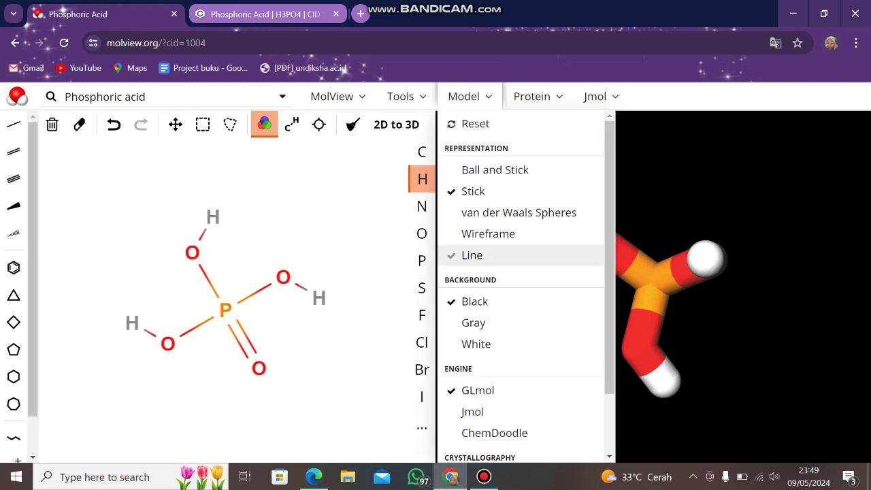
left_click(518, 213)
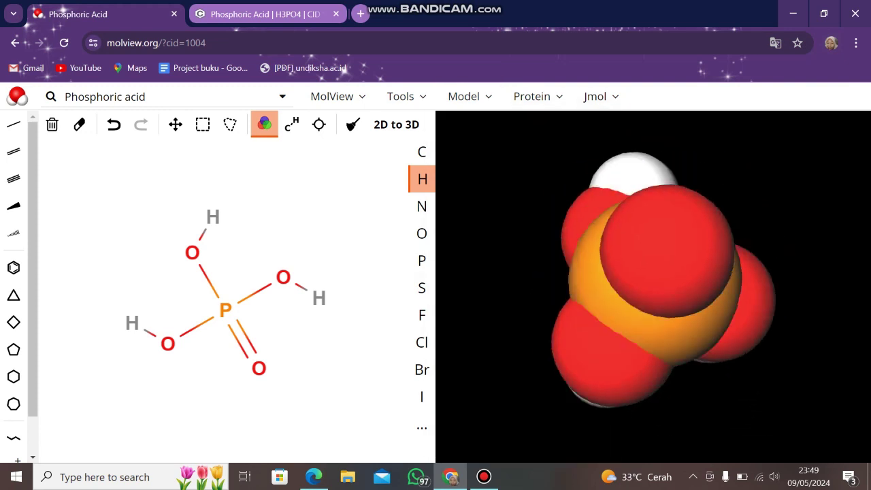
Step: Show the 3D model in the Wireframe and Line representations before returning it to Ball and Stick
left_click(469, 96)
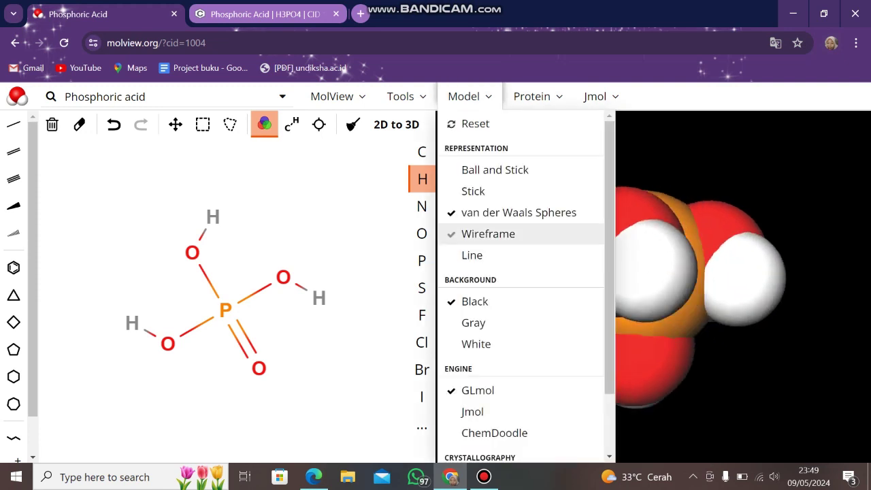
left_click(489, 233)
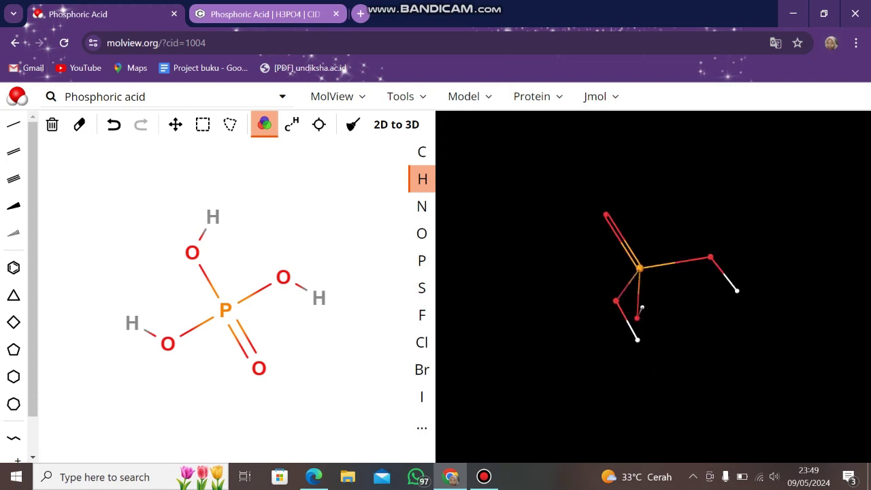
left_click(470, 96)
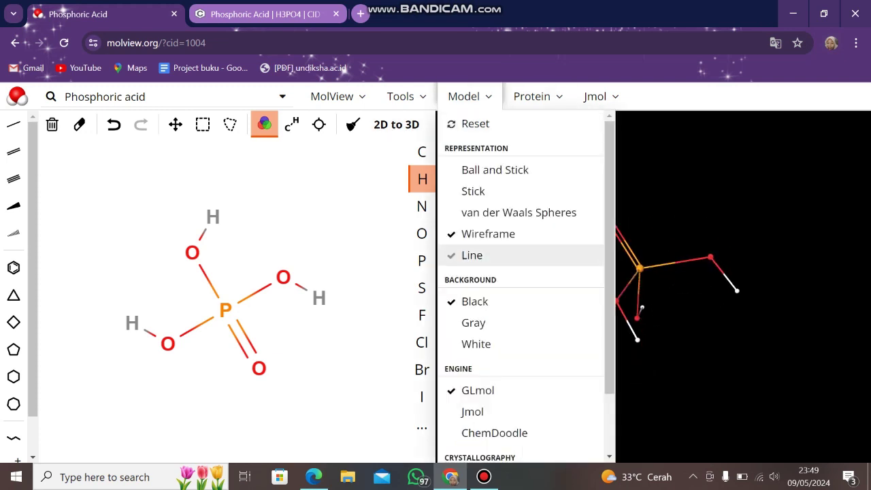
left_click(470, 255)
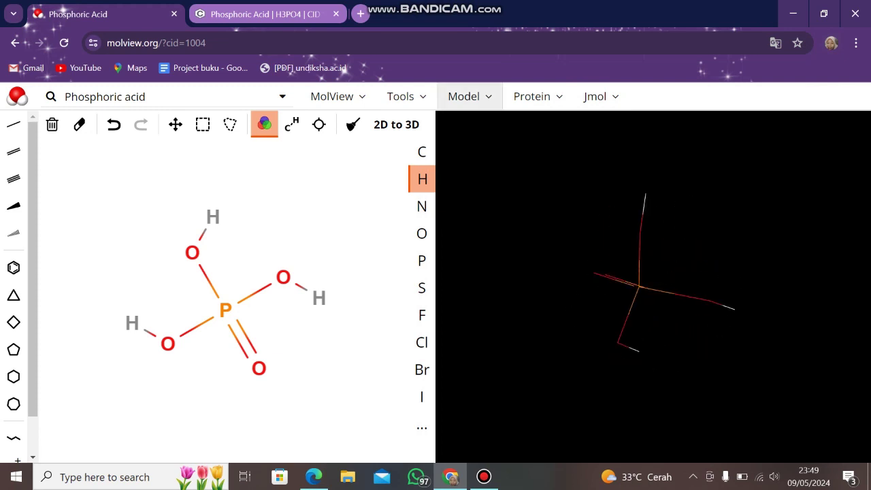
left_click(470, 96)
left_click(495, 169)
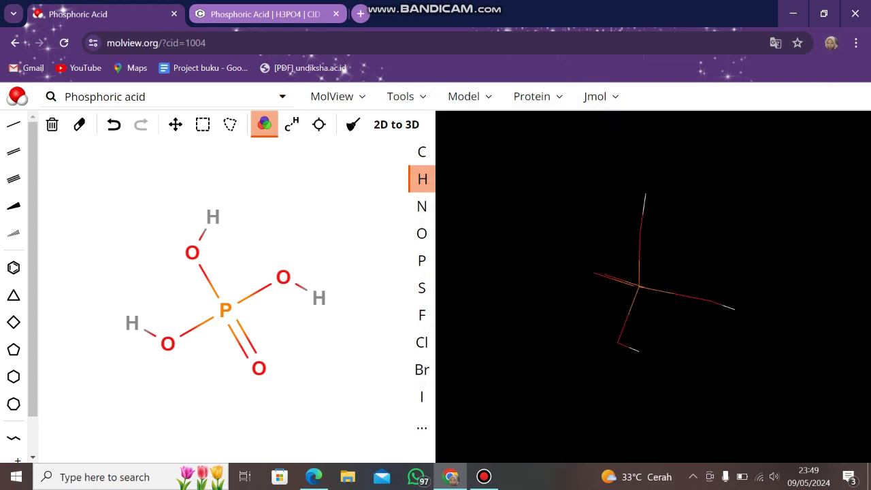
Step: Try the Gray and White backgrounds behind the 3D model and restore the Black background
left_click(470, 96)
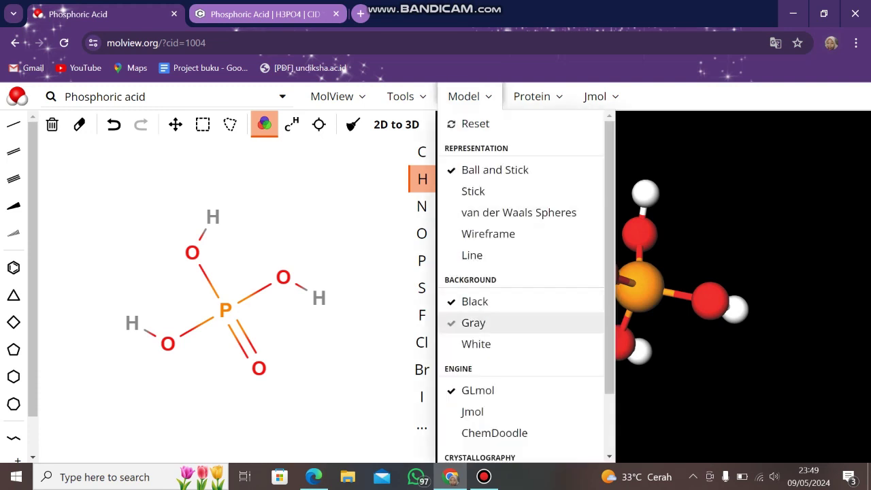
left_click(474, 322)
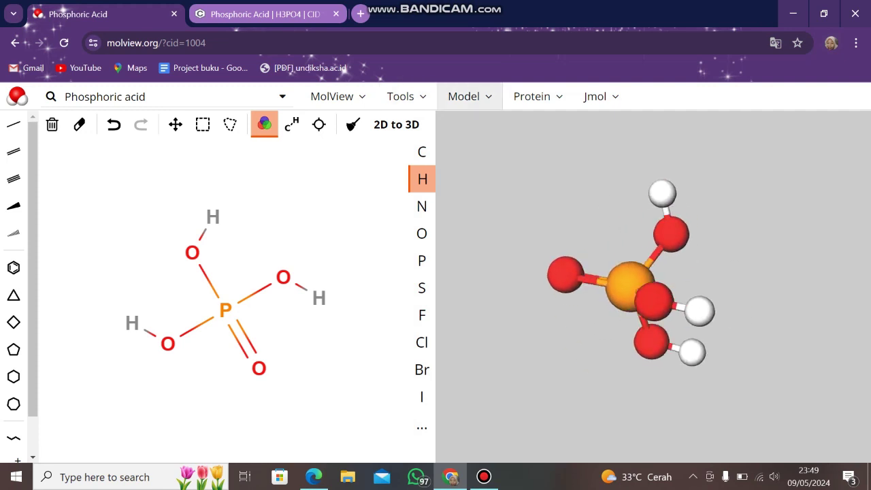
left_click(470, 96)
left_click(476, 344)
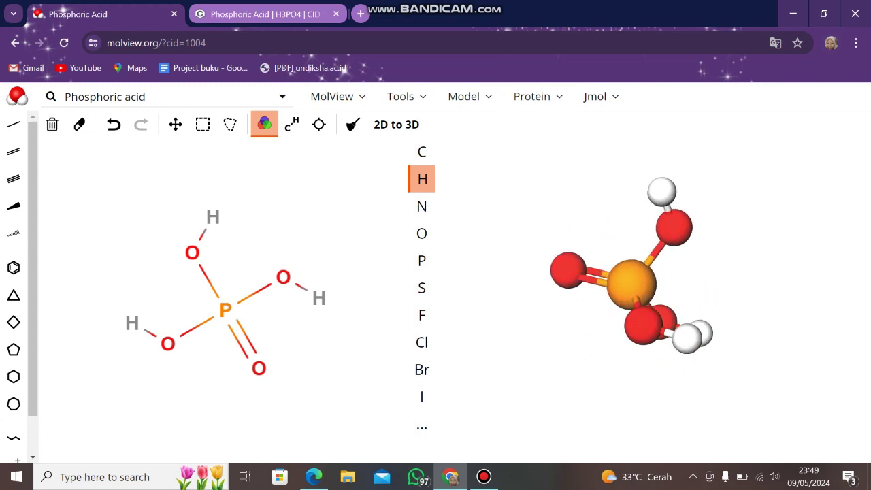
left_click(470, 96)
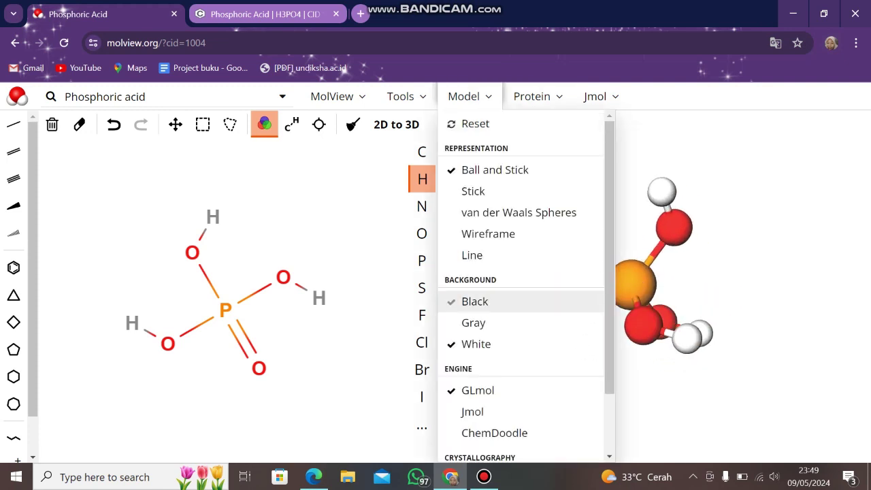
left_click(475, 301)
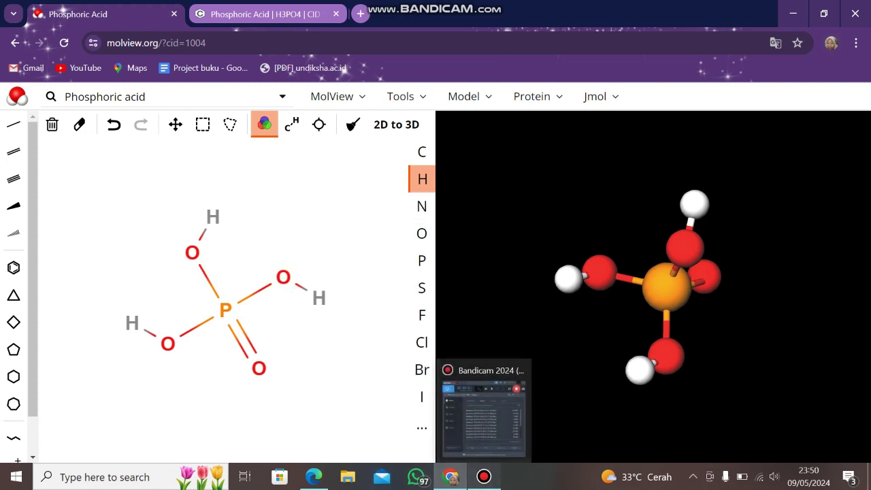
left_click(485, 476)
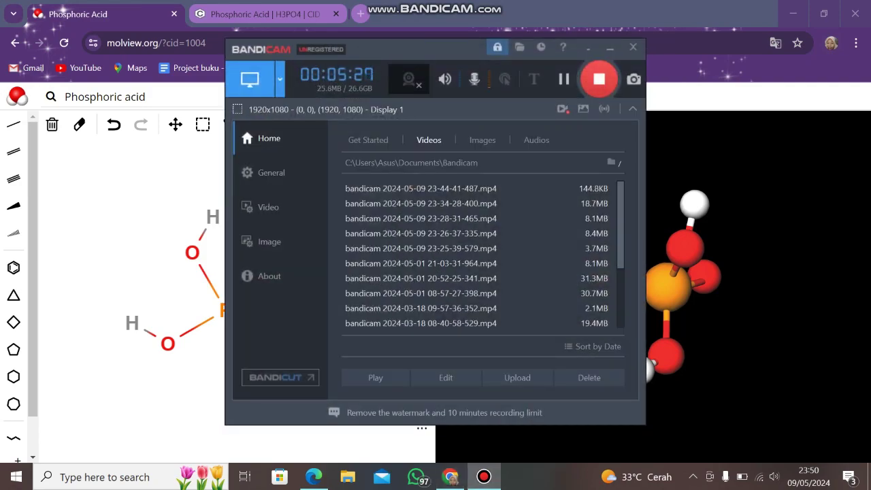